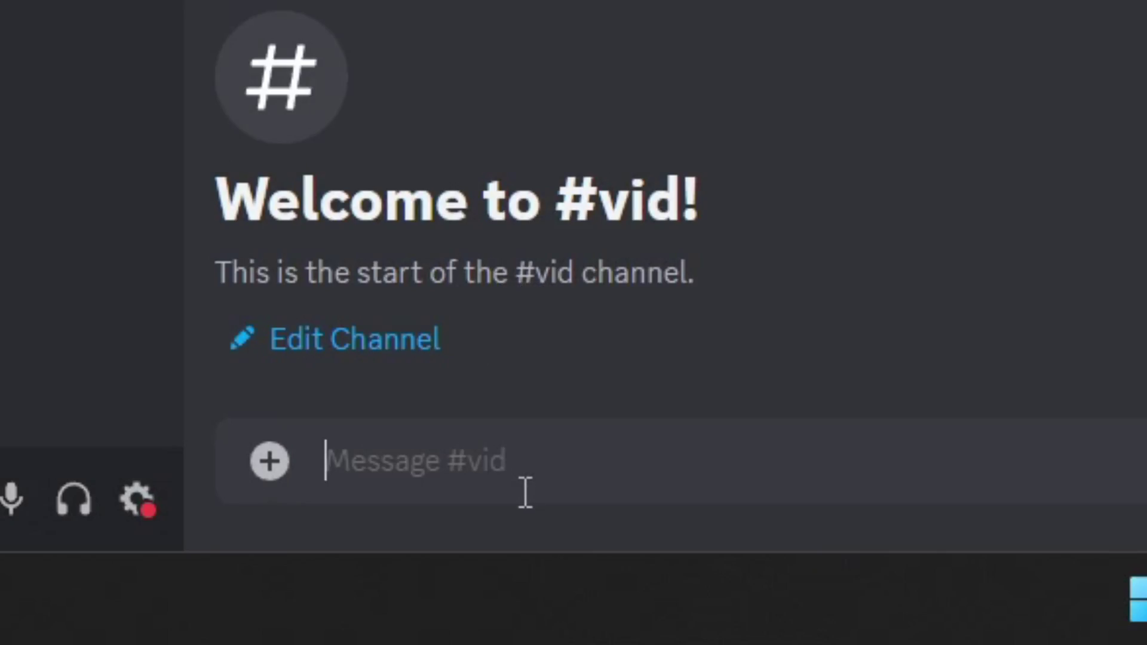
Step: Generate images with /imagine from the prompt for a luxurious log cabin living room with floor-to-ceiling windows and snowy landscape, and preview the grid
type("/imagine")
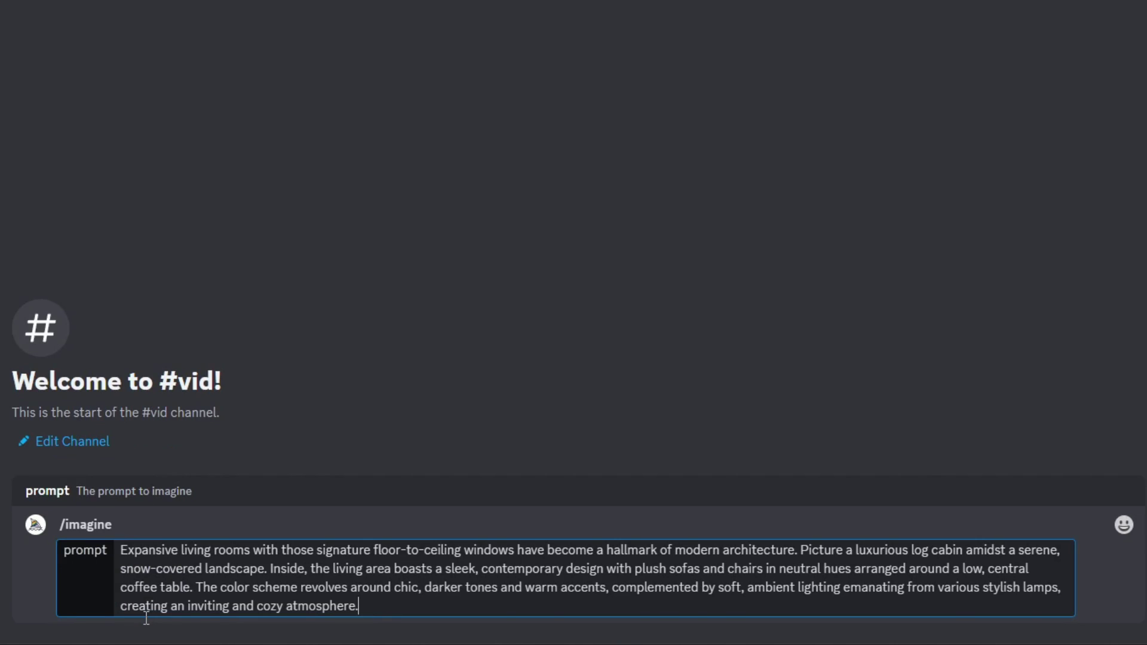
key("Return")
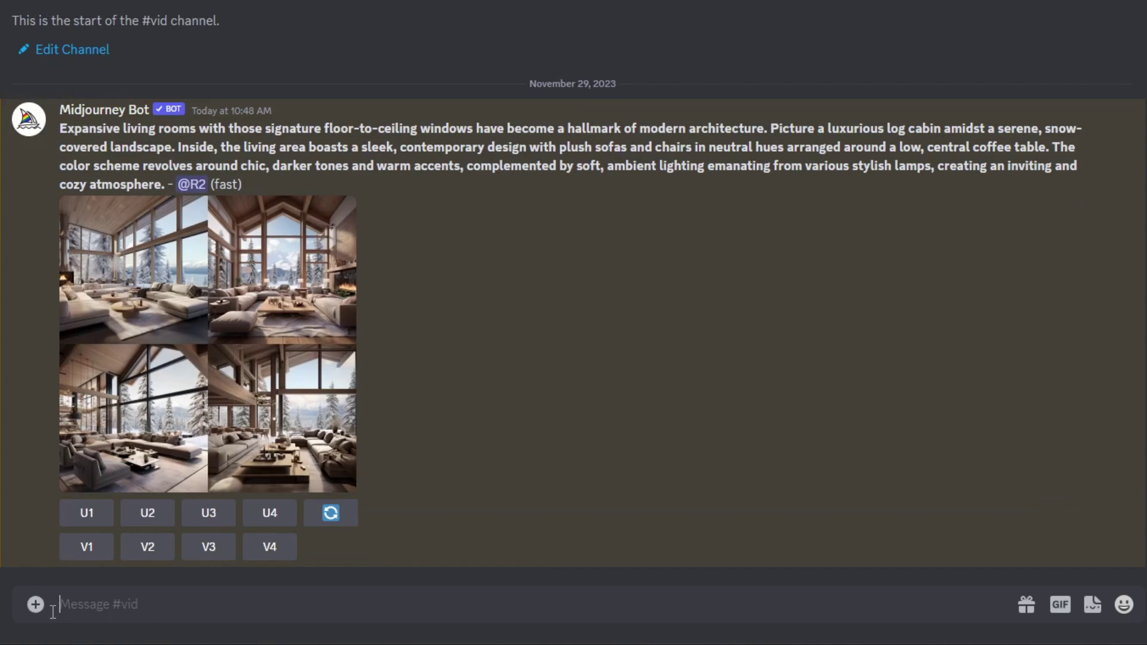
left_click(274, 436)
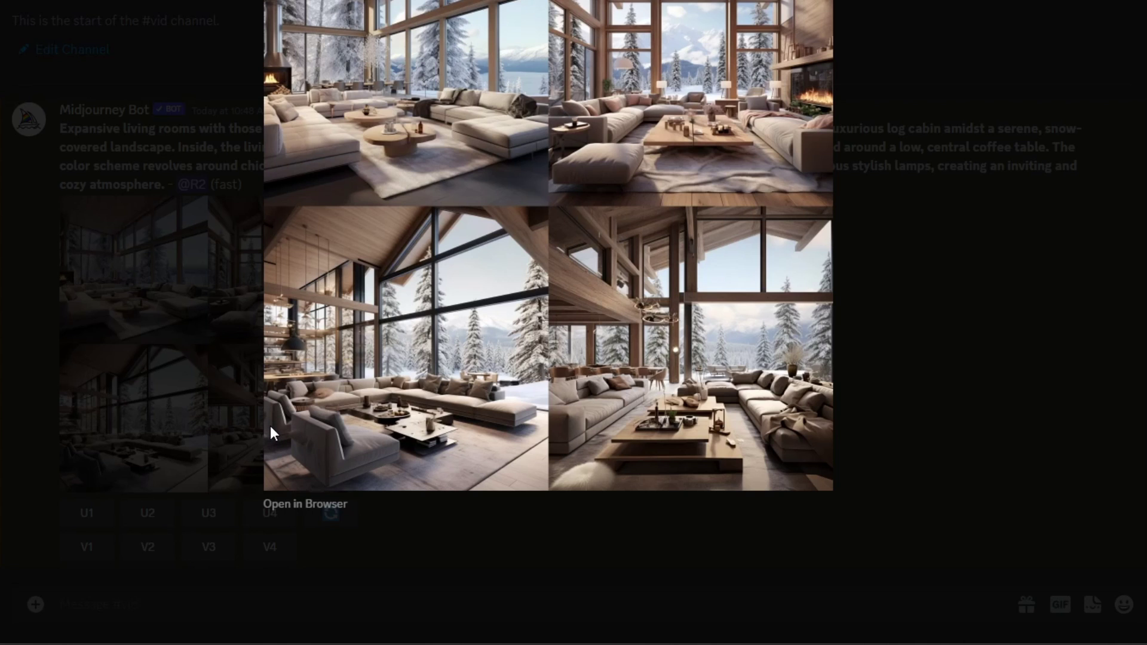
left_click(131, 360)
Step: Upscale the first living room image, open it on the Midjourney website and download it
left_click(88, 512)
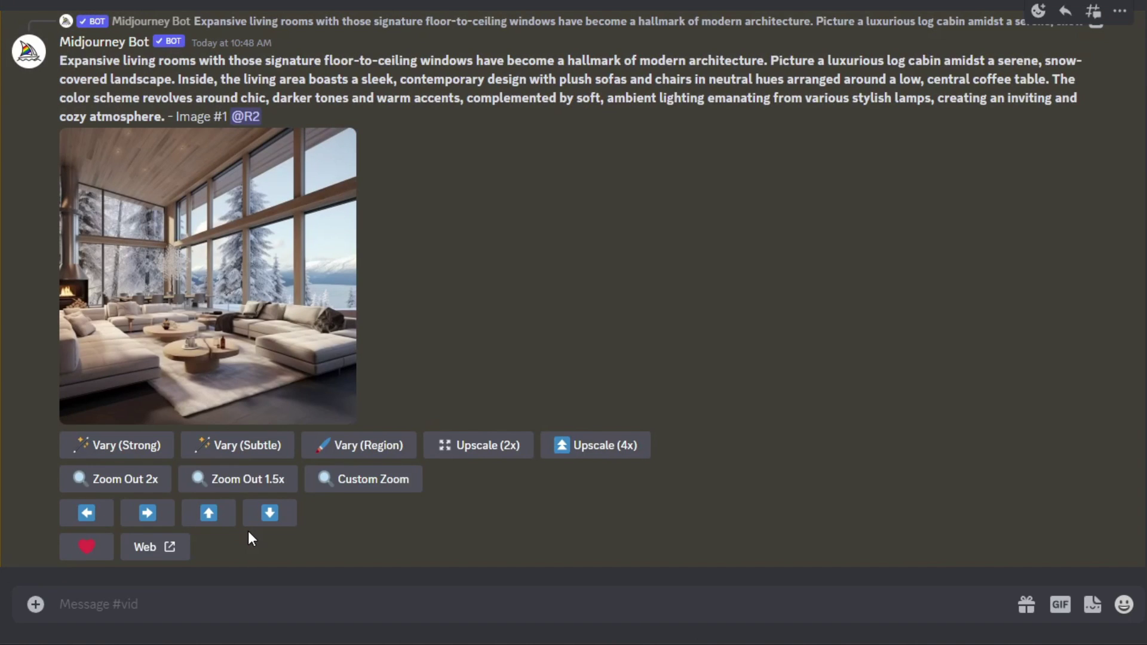
left_click(173, 557)
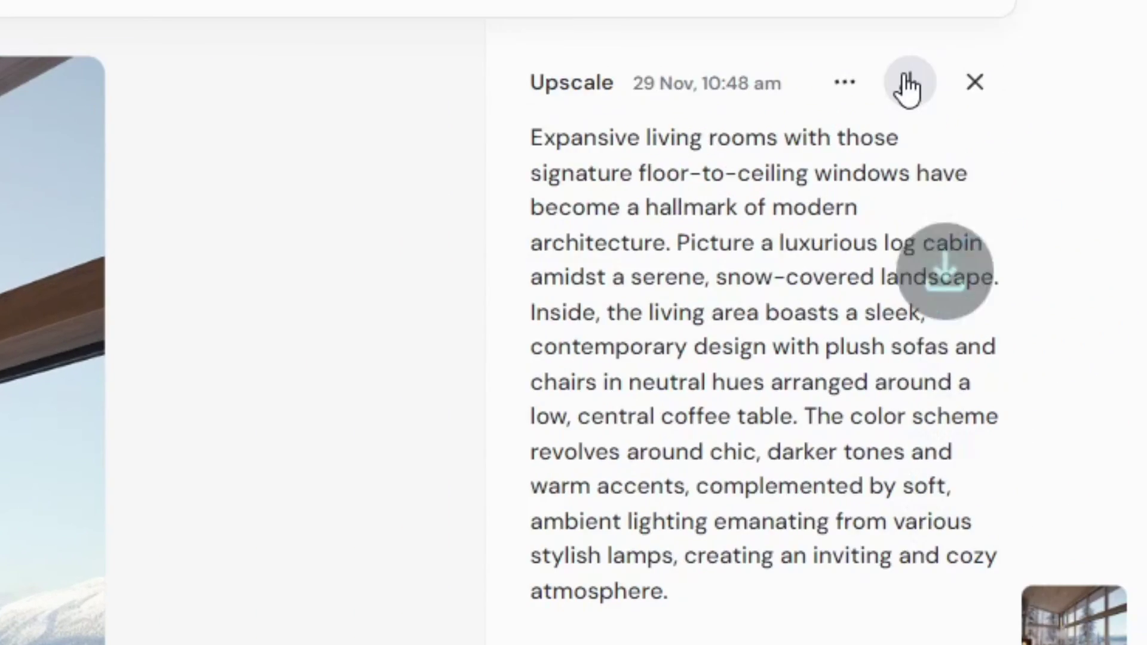
left_click(906, 86)
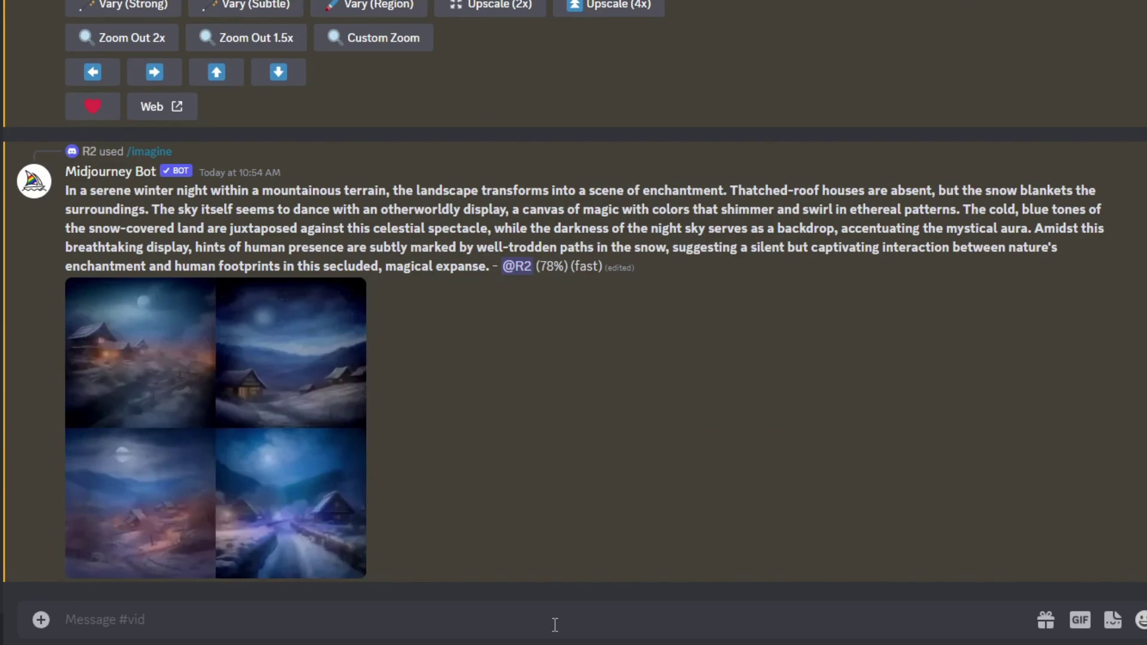
Step: Upscale the third image of the winter night mountain village grid and open it on the Midjourney website
left_click(172, 423)
left_click(172, 423)
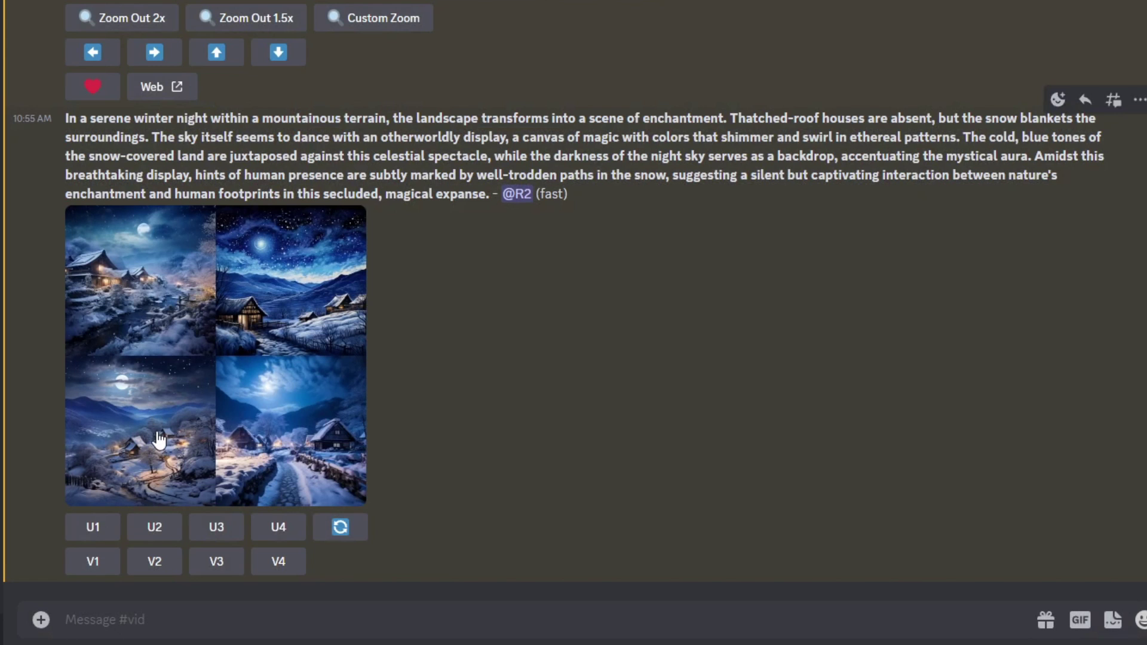
left_click(217, 528)
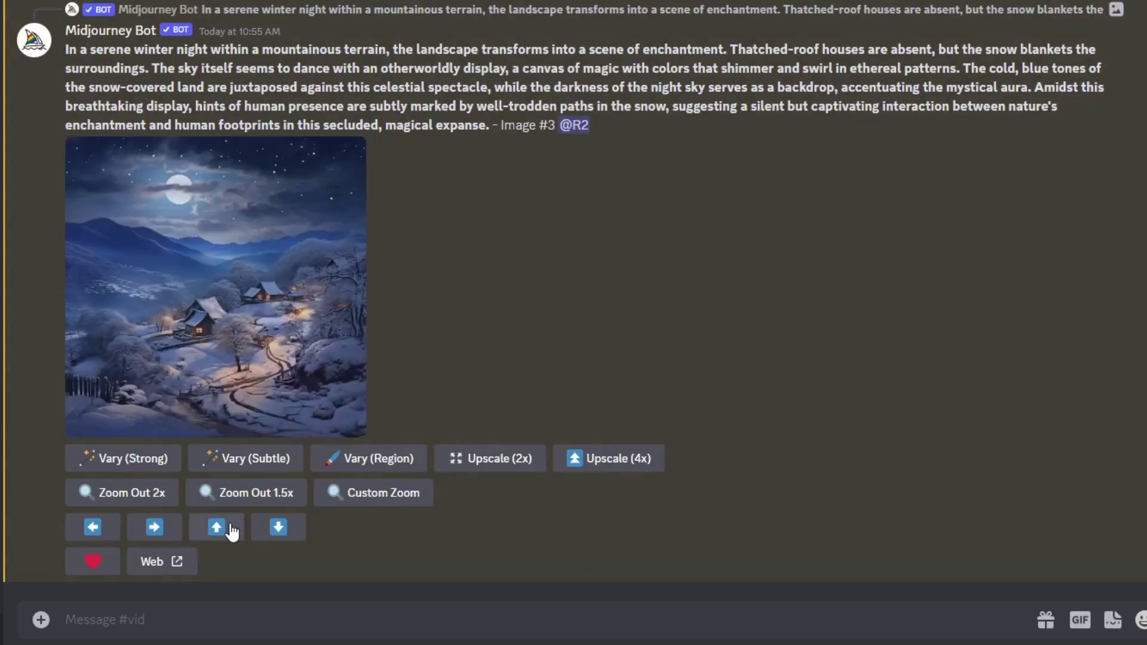
left_click(166, 571)
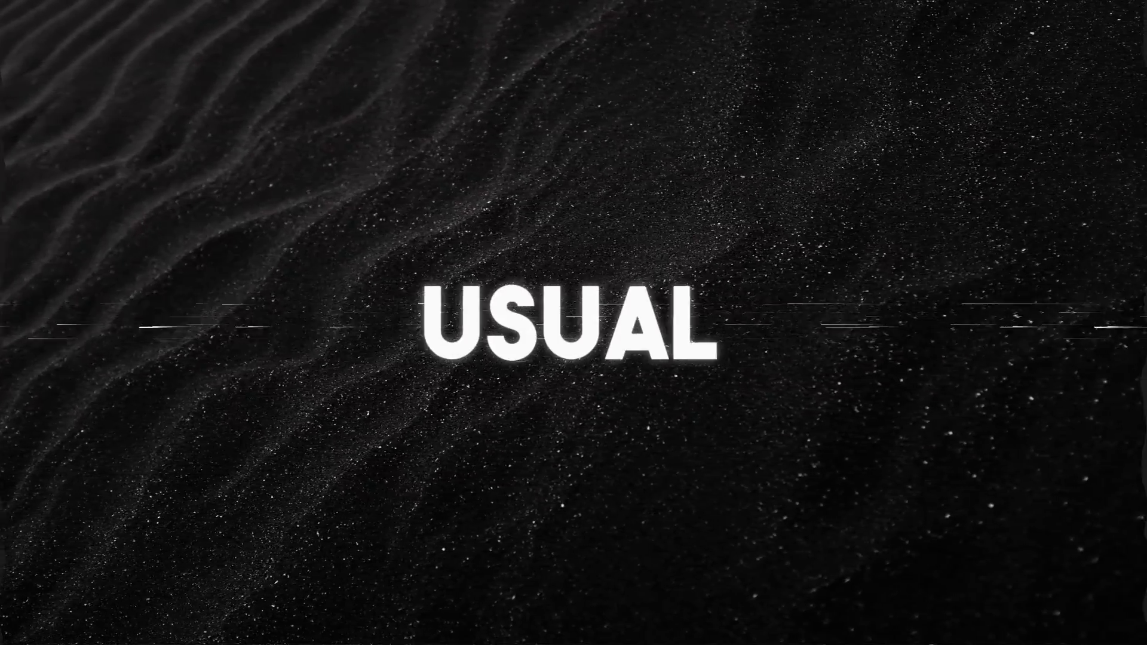
Step: Switch to the web browser and look up Photopea
type("photo")
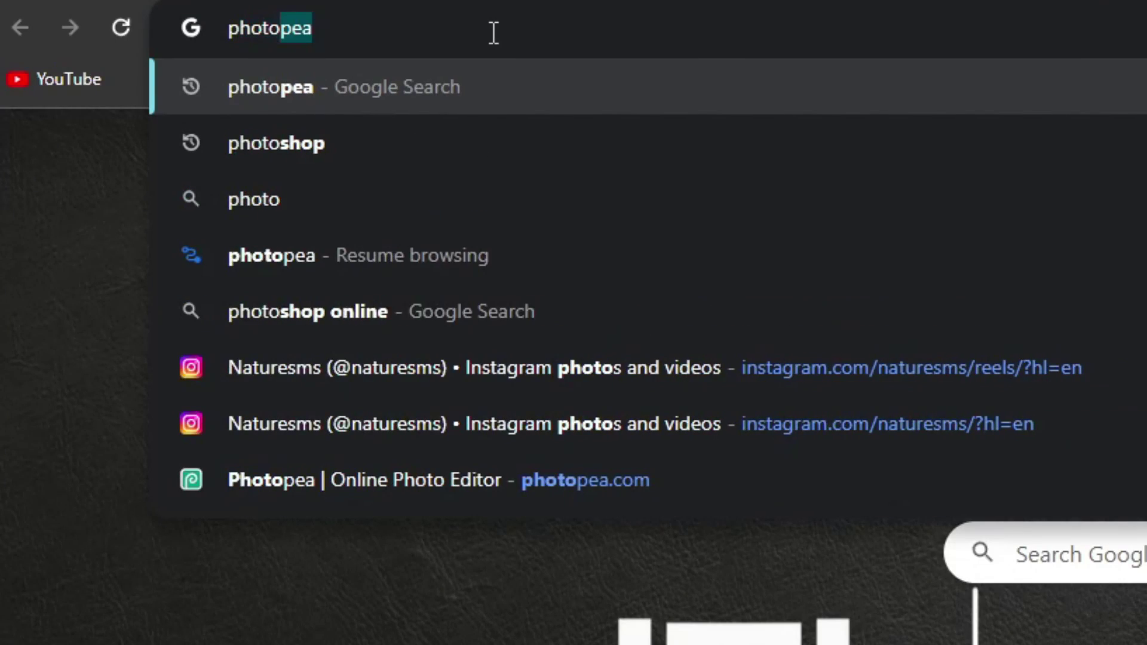
key("Return")
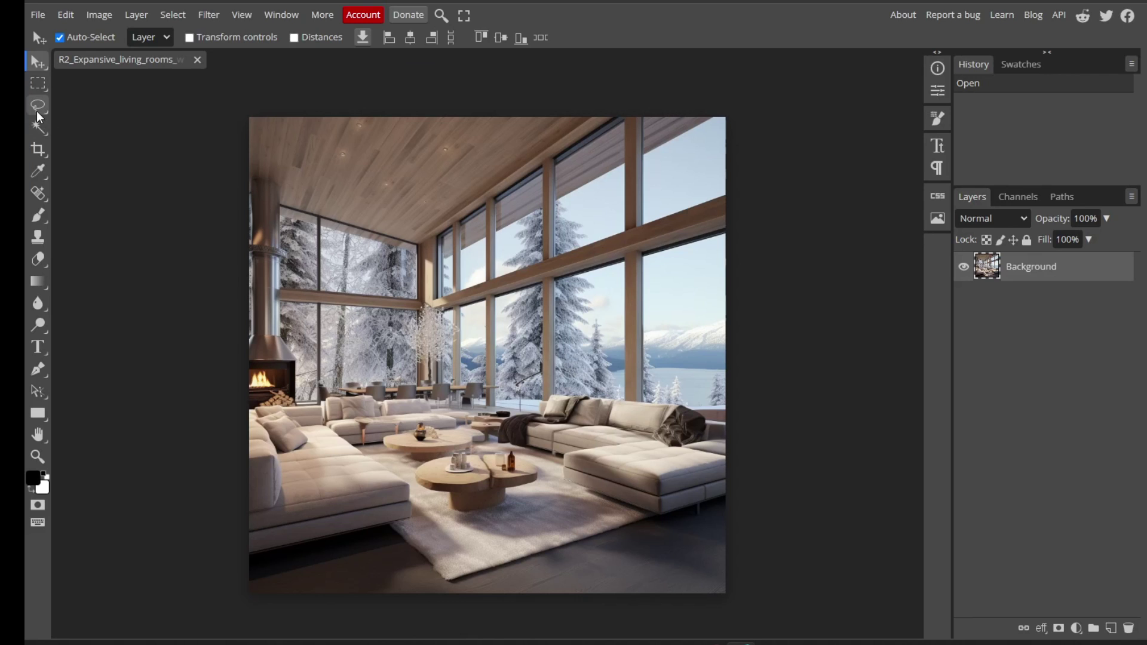
Step: Clear all the window panes from the living room image with the Polygonal Lasso selection and save the image
left_click(38, 106)
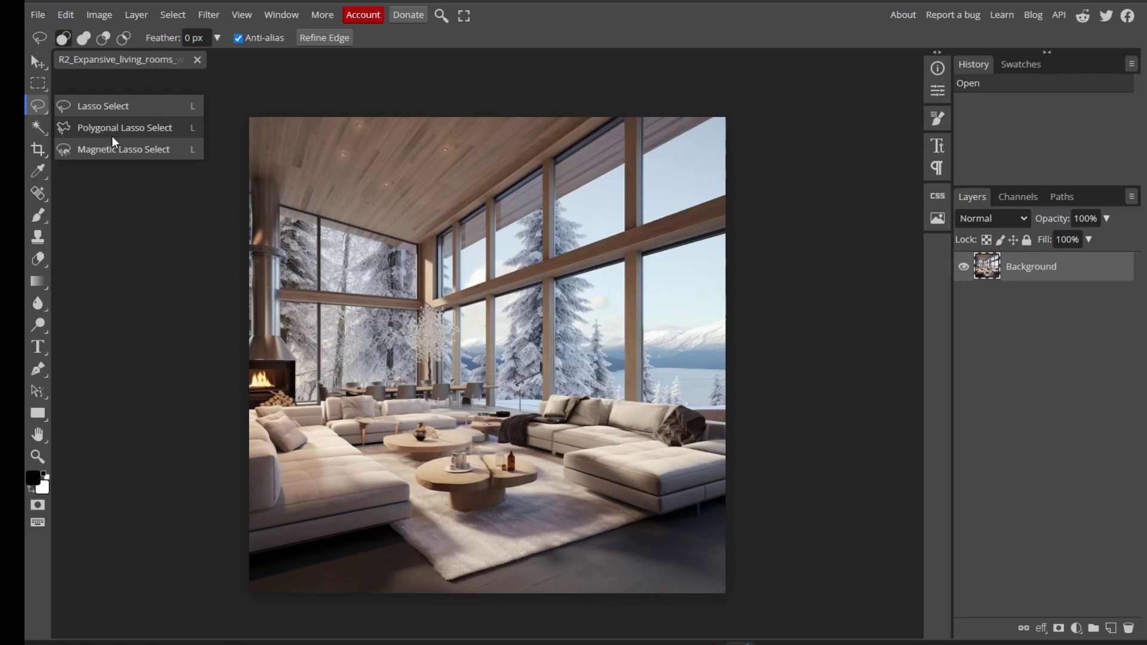
left_click(135, 137)
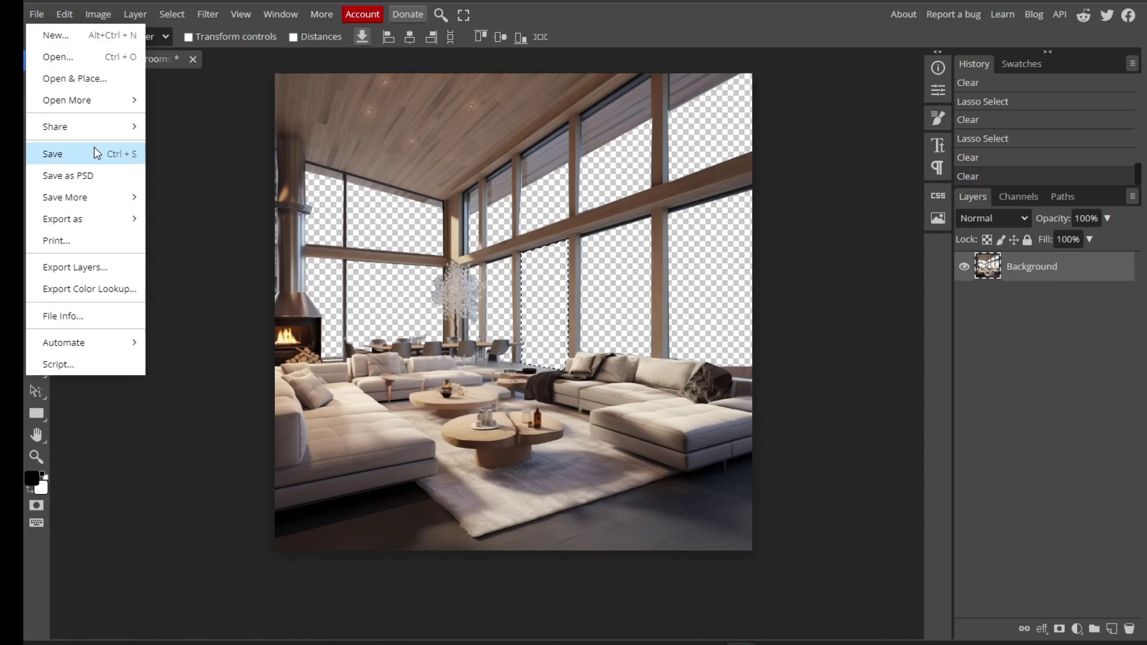
left_click(94, 153)
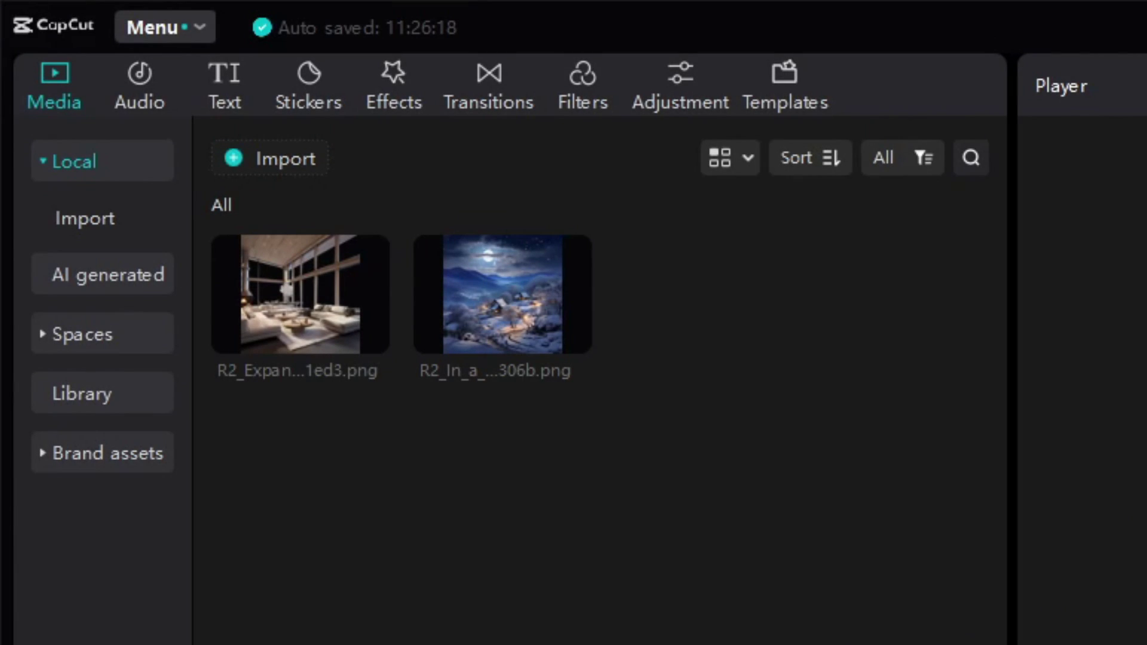
Step: In CapCut, place the winter village image on the main track and the cut-out living room image on the track above it
left_click_drag(507, 359, 110, 594)
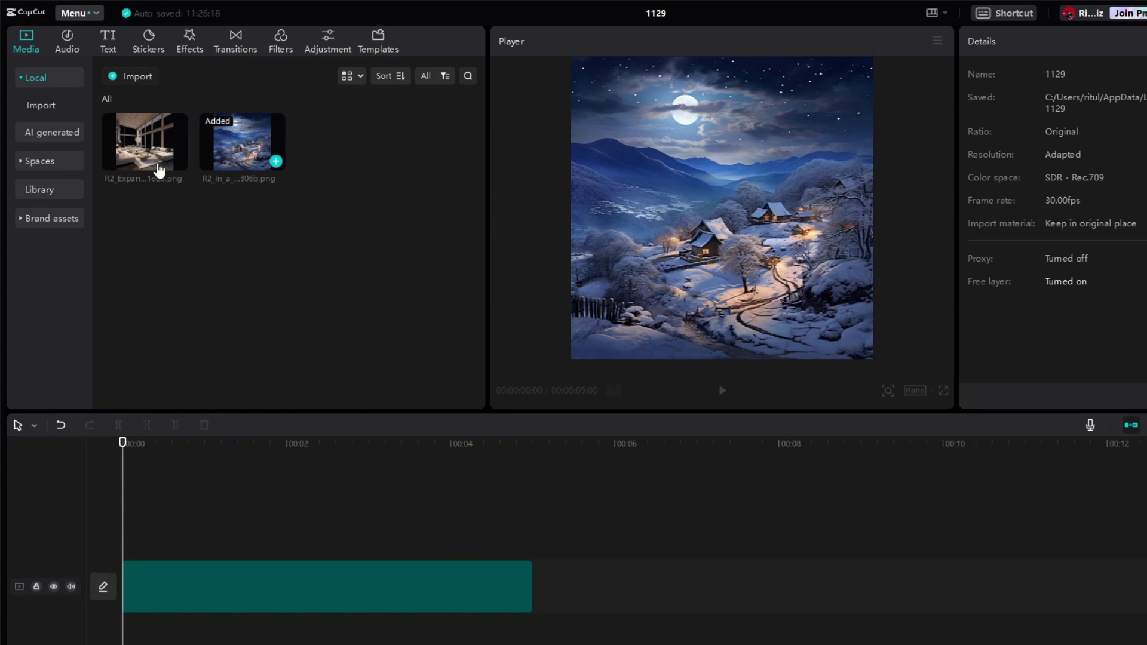
left_click_drag(144, 142, 113, 549)
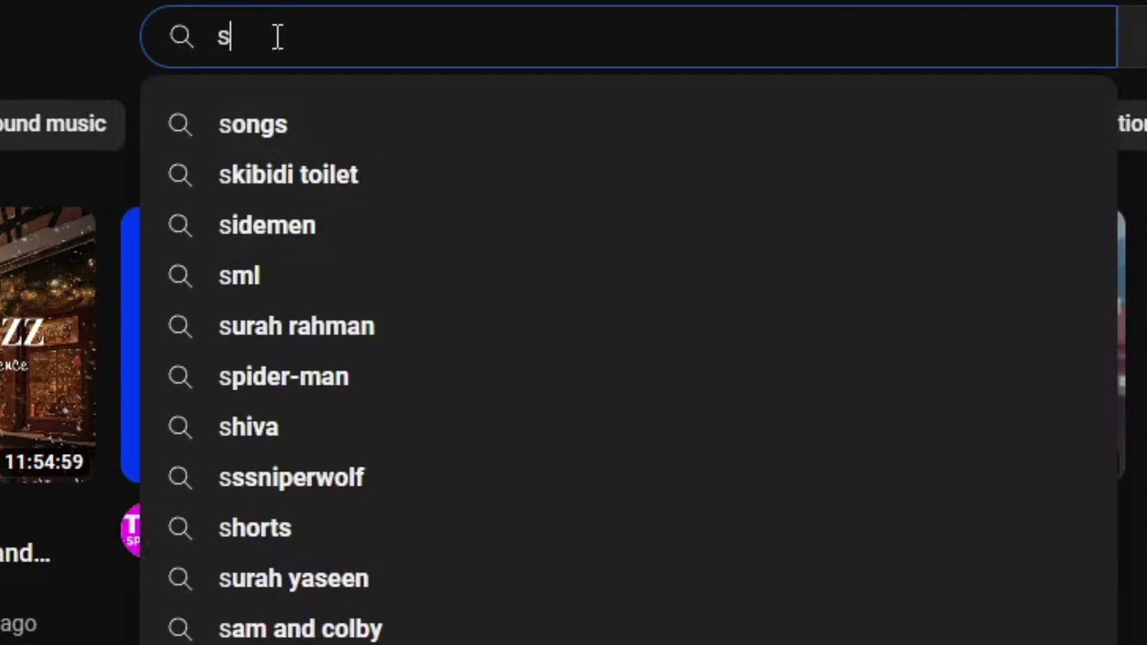
Step: Search YouTube for "snowfall green screen" and browse the videos for a suitable snow clip
type("nowfall green screen")
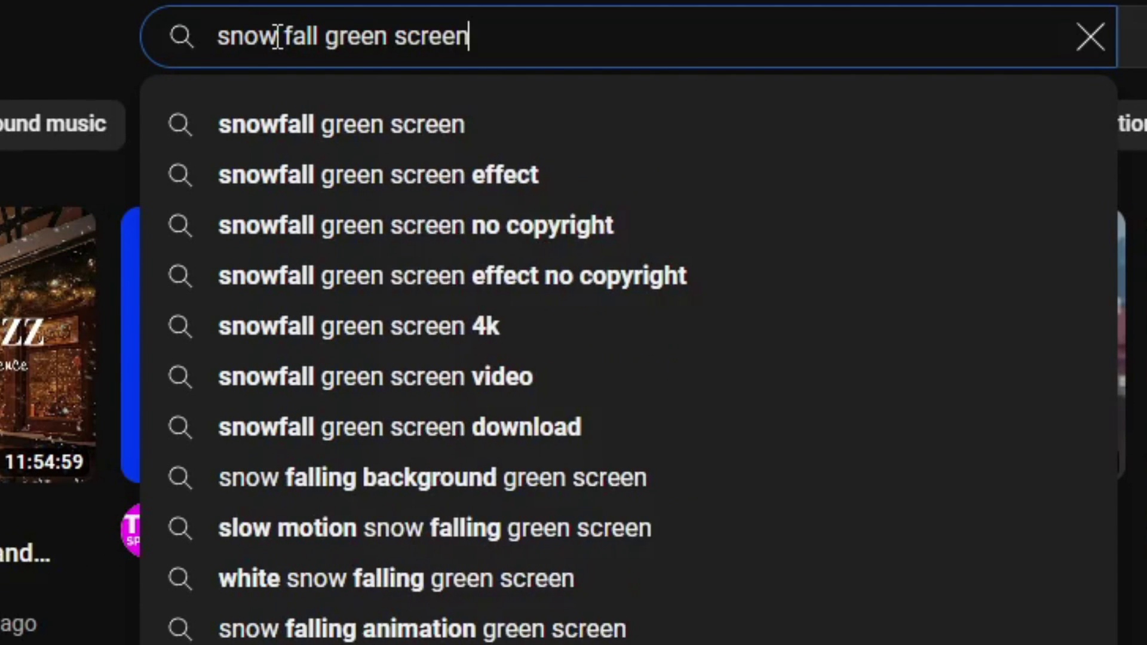
key("Return")
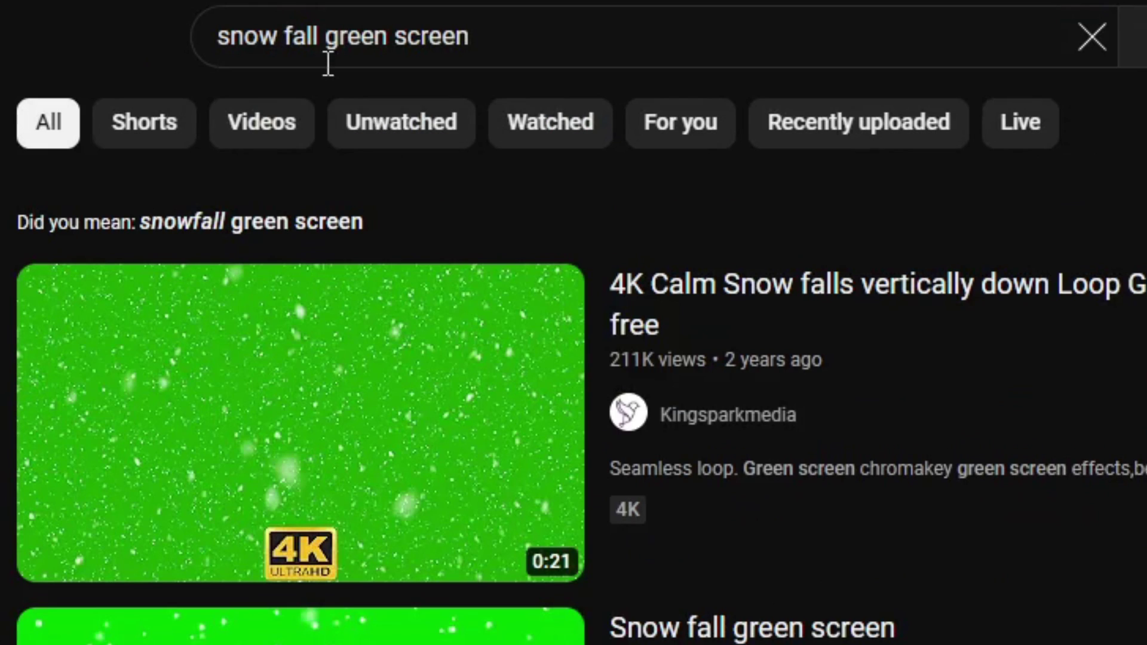
left_click(318, 224)
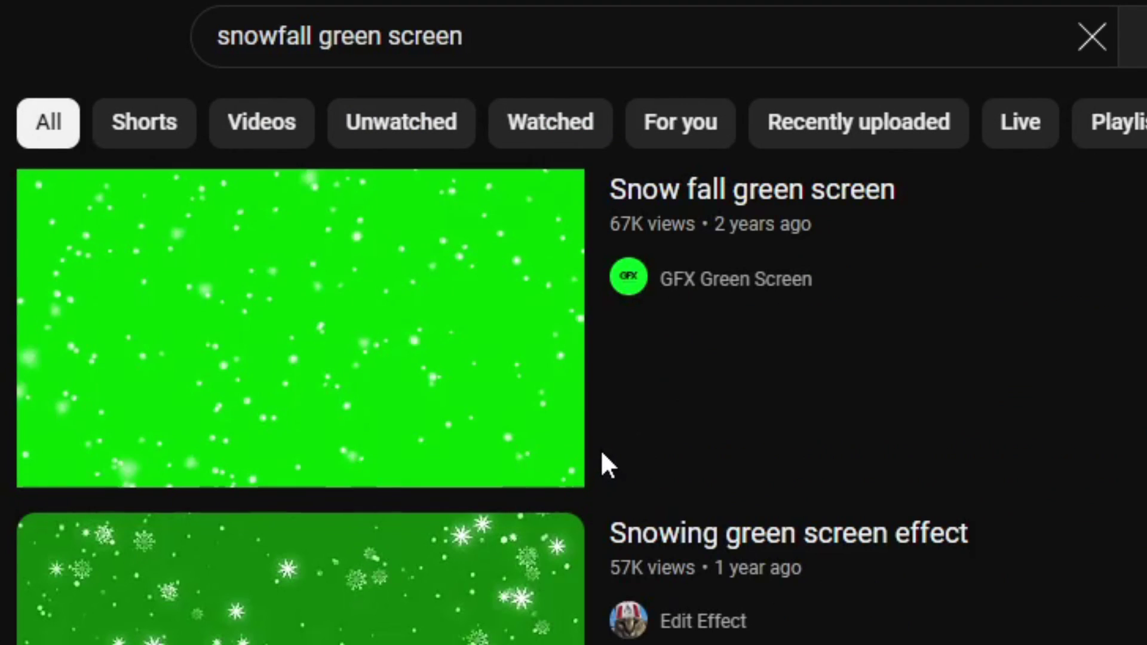
scroll(502, 335, "down", 6)
mouse_move(436, 335)
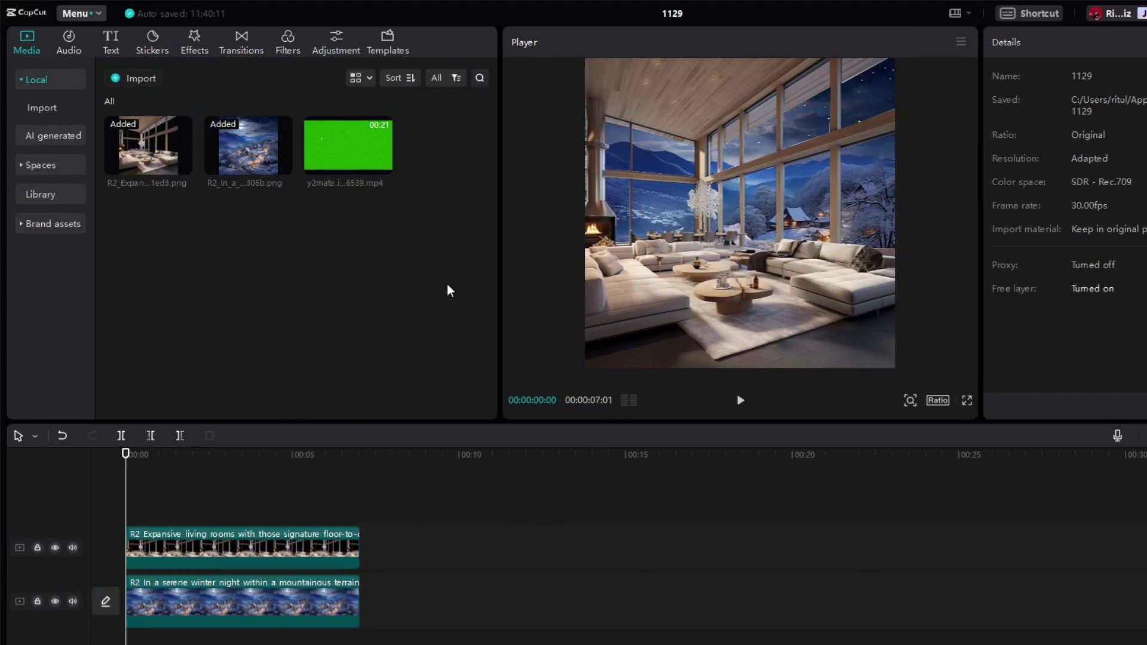
Step: In CapCut, add the snowfall green screen clip on a track above both images and trim its end to match them
left_click_drag(346, 141, 222, 532)
left_click_drag(808, 511, 360, 524)
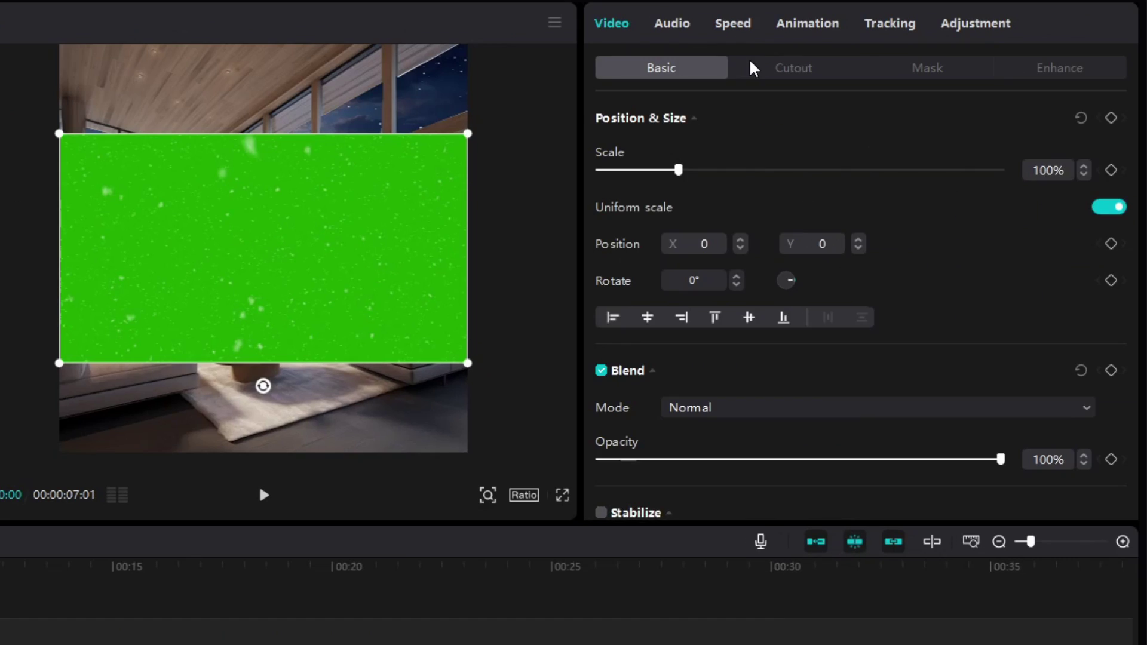
Step: Enable Chroma key on the snow clip, pick its green background colour and set the strength to 6
left_click(1114, 78)
left_click(601, 119)
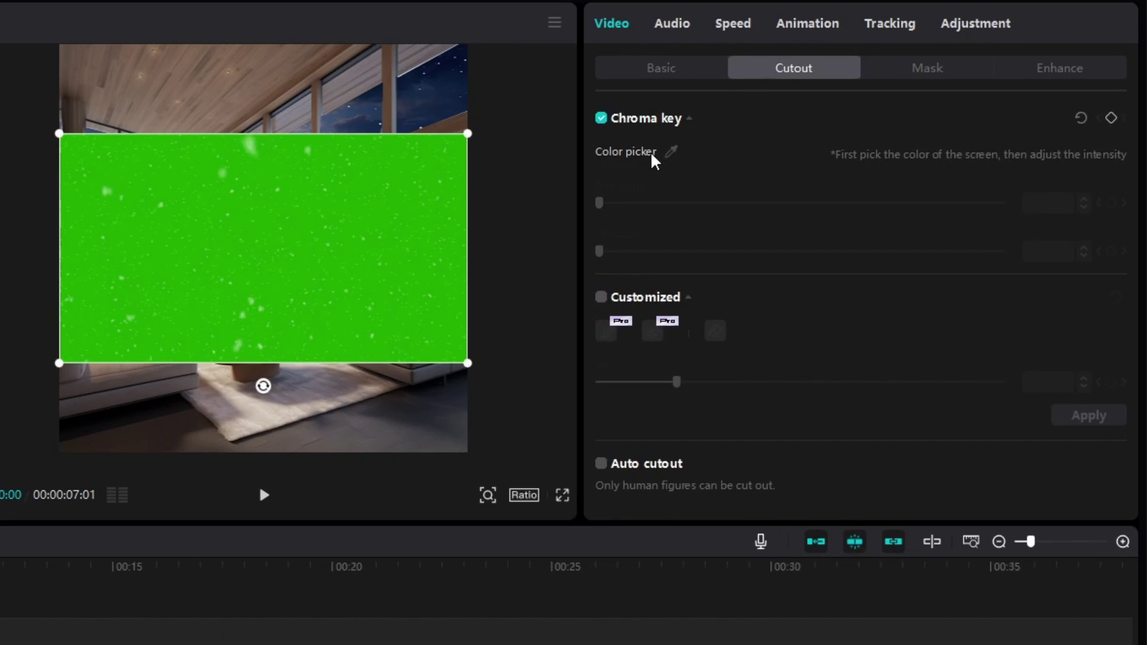
left_click(257, 251)
left_click_drag(600, 204, 617, 204)
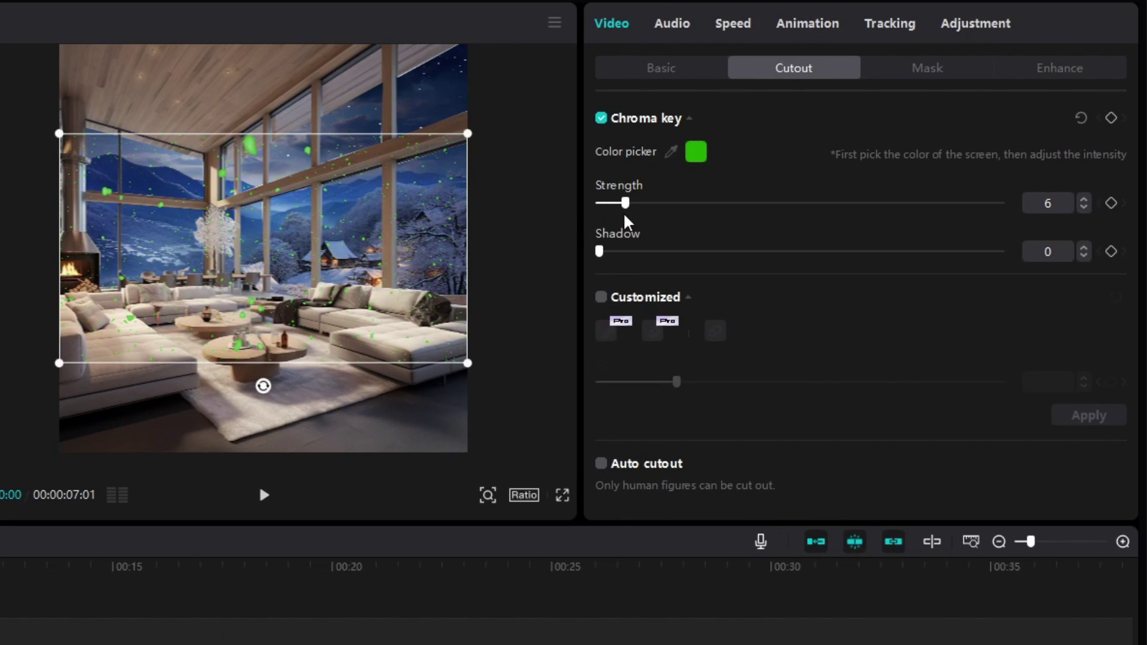
Step: Turn the snowflakes white by setting the snow clip's saturation to -50 and its brightness to 50
left_click(975, 30)
scroll(696, 392, "down", 10)
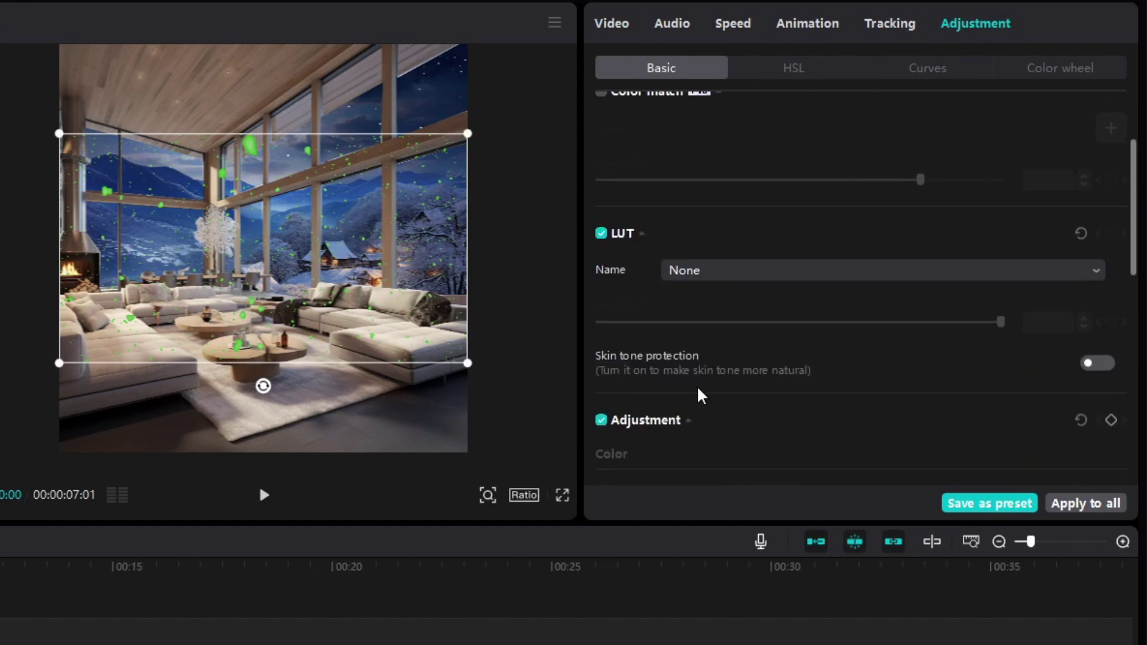
left_click_drag(800, 332, 505, 361)
left_click_drag(800, 416, 1004, 417)
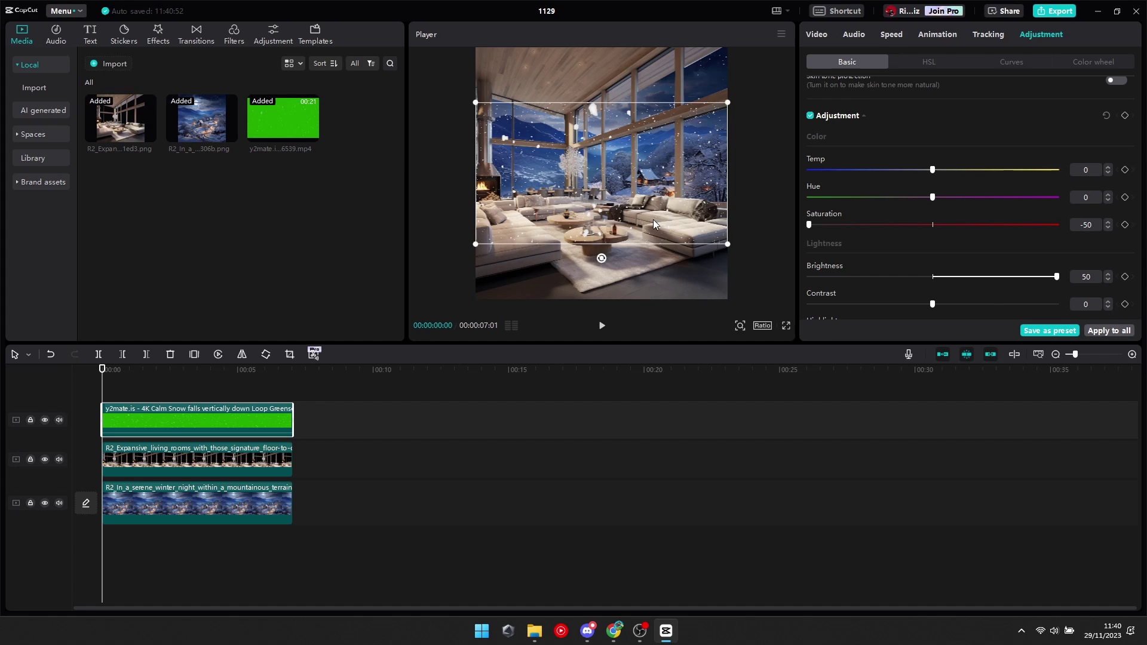
Step: Shrink the snow clip to the size of the upper part of the far-left windows and paste copies of it
left_click_drag(728, 244, 514, 159)
key("ctrl+c")
key("ctrl+v")
key("ctrl+v")
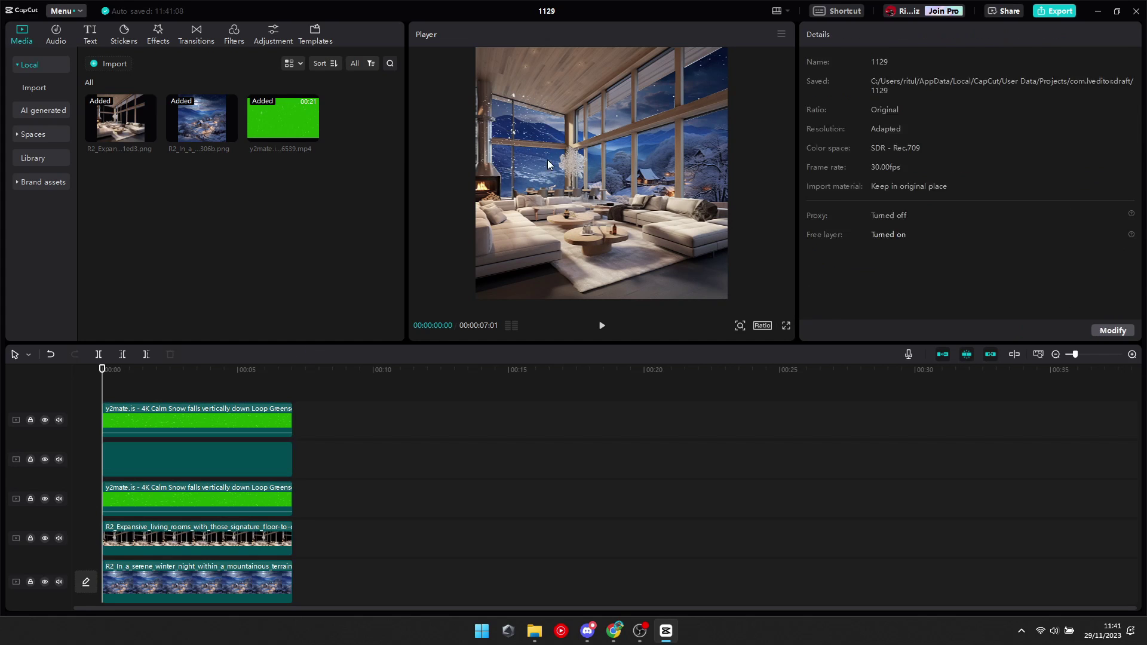
Step: Position snow clip copies over the middle window panes, pasting further copies as needed
left_click_drag(519, 115, 590, 133)
key("ctrl+v")
key("ctrl+v")
left_click_drag(520, 115, 649, 94)
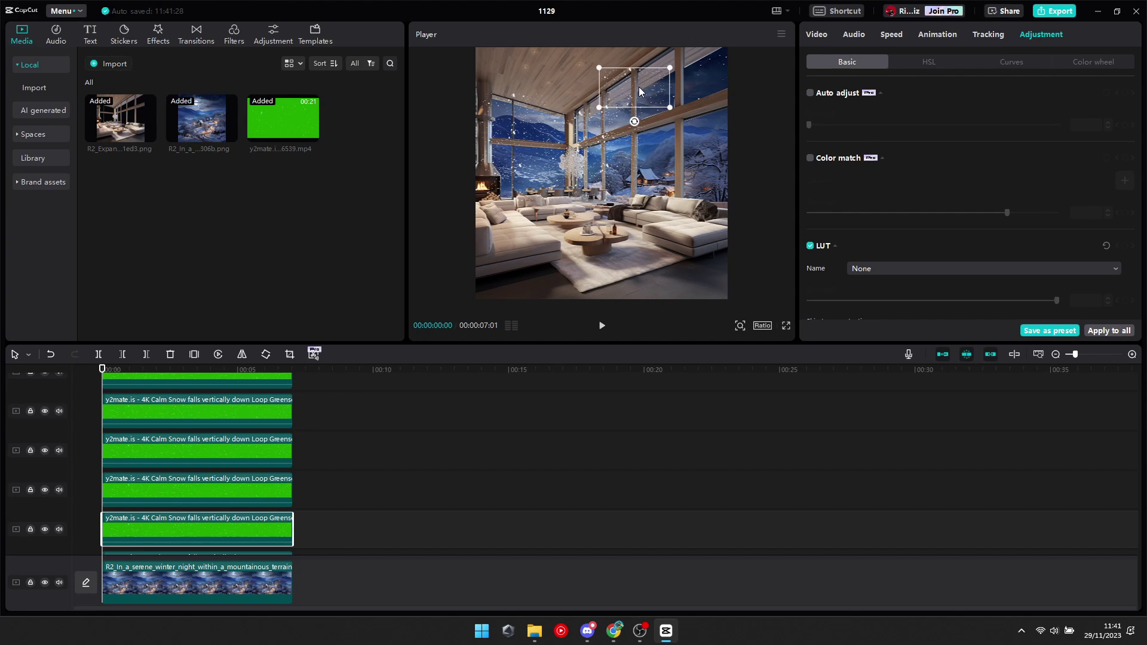
key("ctrl+v")
left_click_drag(521, 113, 664, 150)
Step: Paste more snow clip copies and spread them over the upper and lower panes of the far-right windows
key("ctrl+v")
key("ctrl+v")
key("ctrl+v")
left_click_drag(523, 112, 702, 63)
key("ctrl+v")
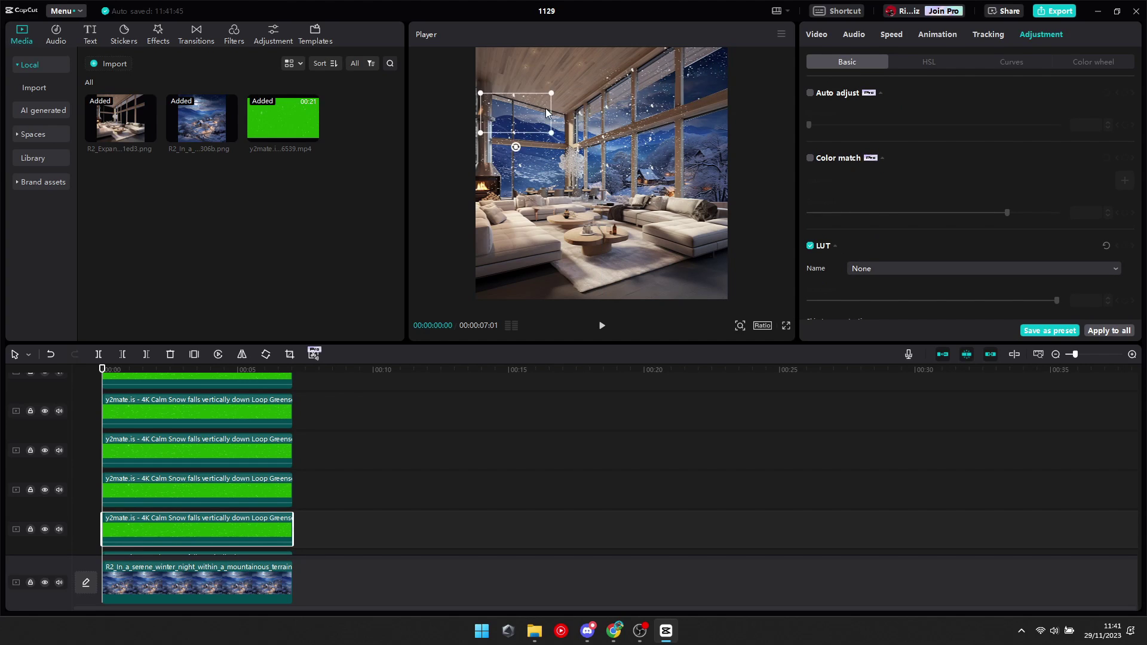
left_click_drag(703, 169, 708, 168)
key("ctrl+v")
left_click_drag(521, 113, 716, 191)
Step: Move the living room clip to the track above all snow clips and play back the composition
scroll(243, 485, "down", 3)
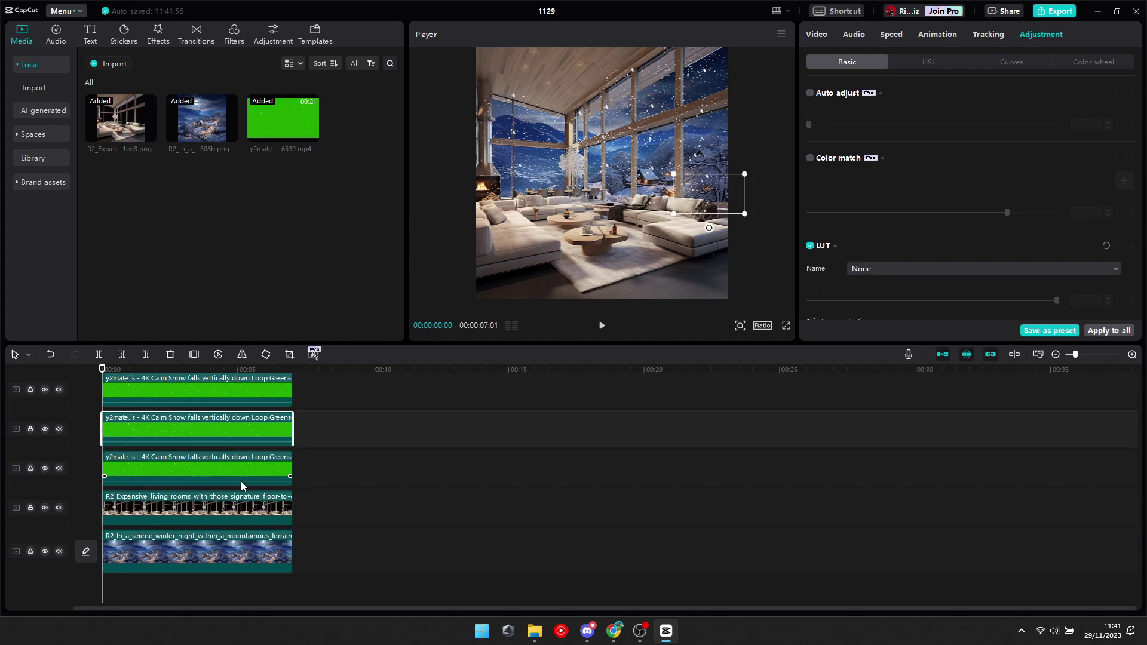
left_click(226, 504)
left_click_drag(194, 506, 151, 343)
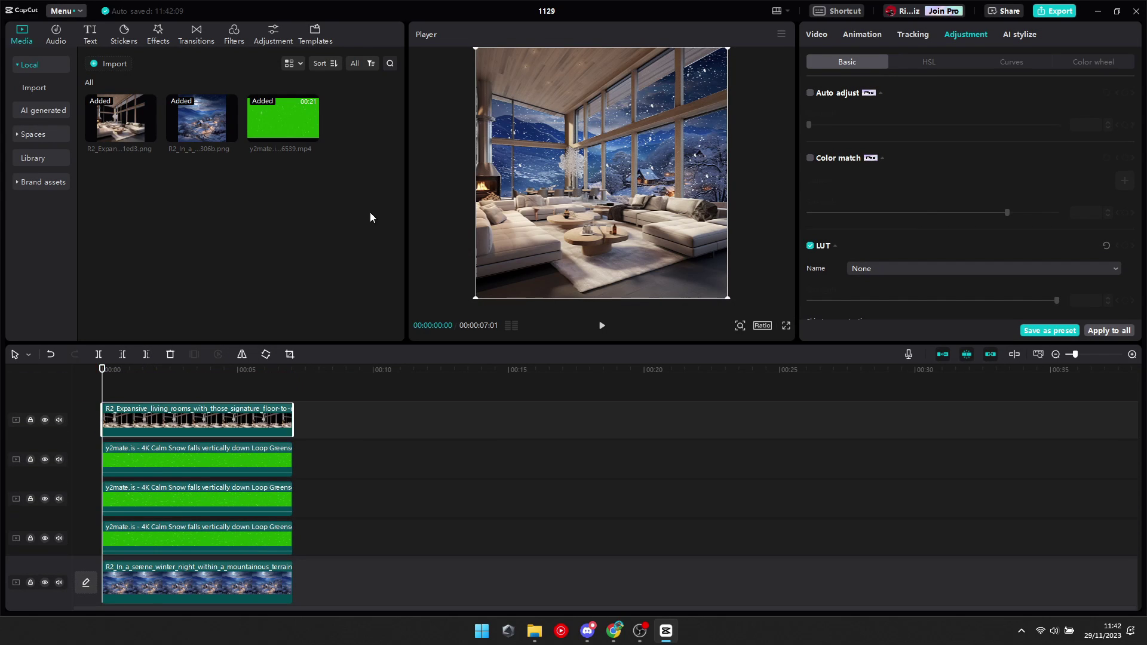
left_click(725, 317)
key("space")
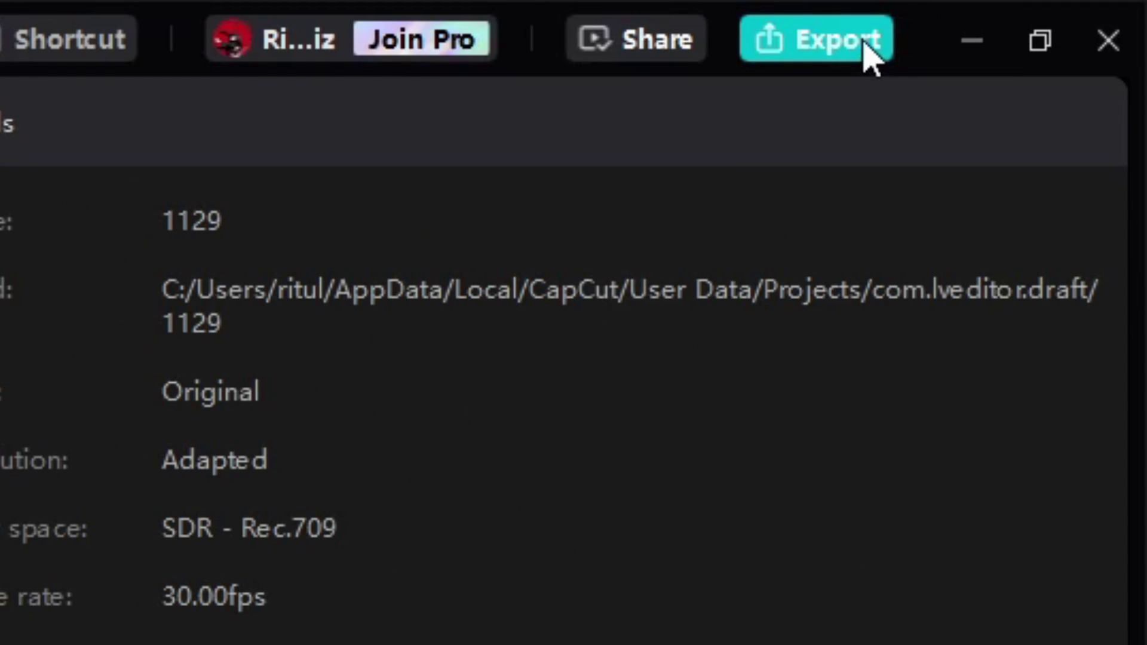
Step: Export the video with the title "snow fall" at 1080P, H.264, mp4 and 30fps
left_click(833, 48)
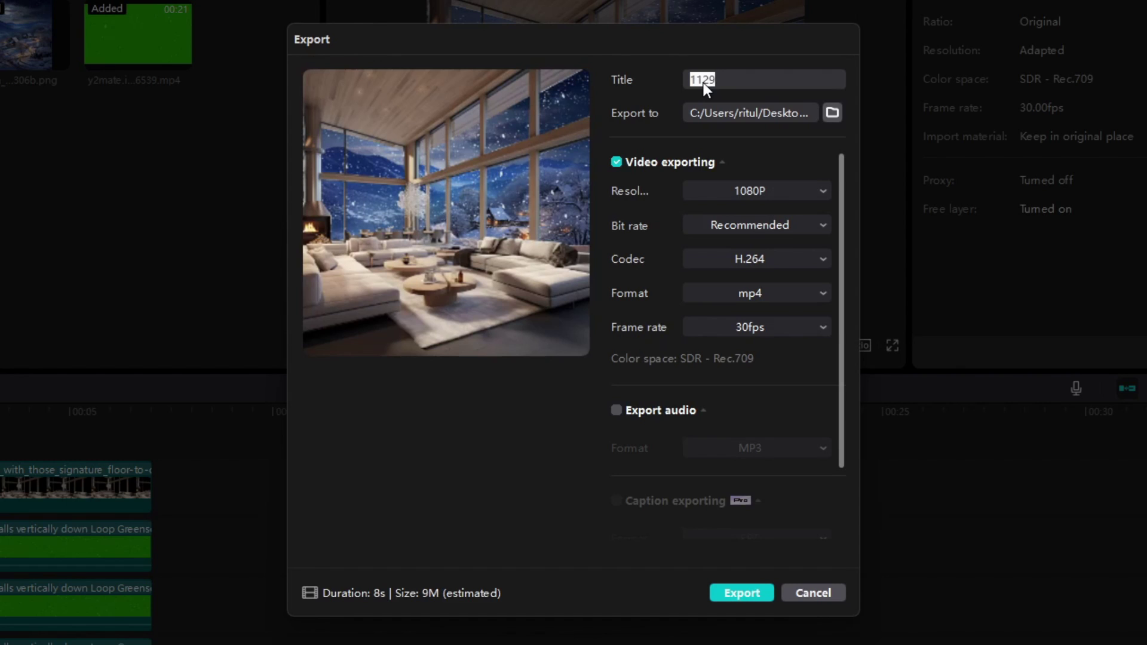
type("snow fall")
left_click(748, 592)
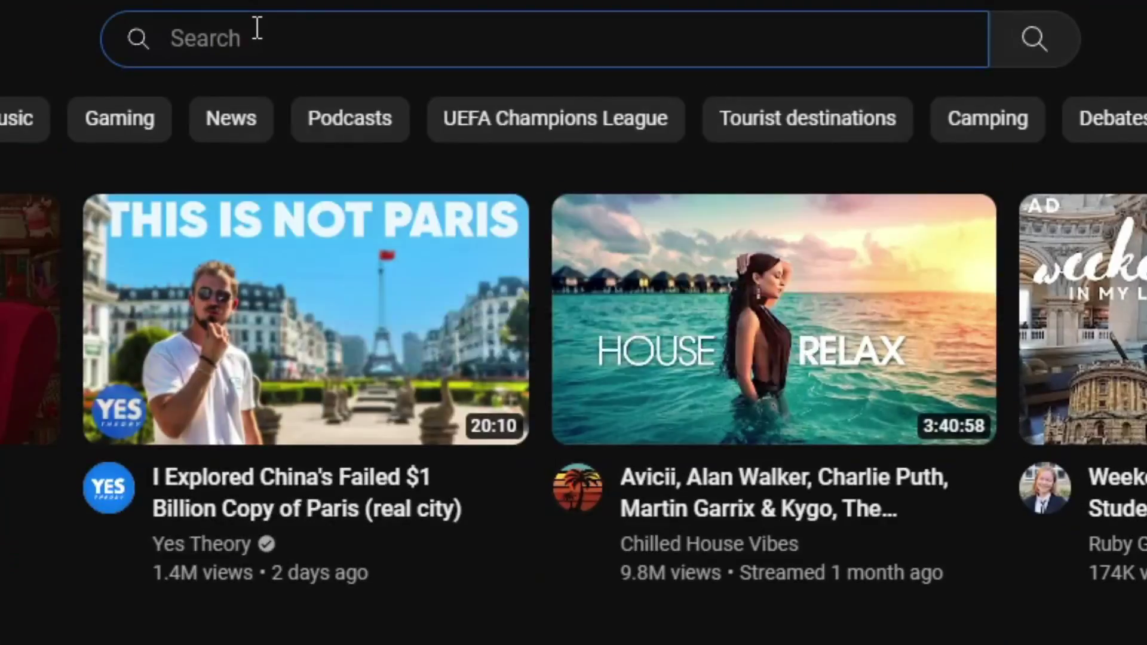
Step: Search YouTube for "fire green screen" and browse the videos for a fire clip
type("fire green screen")
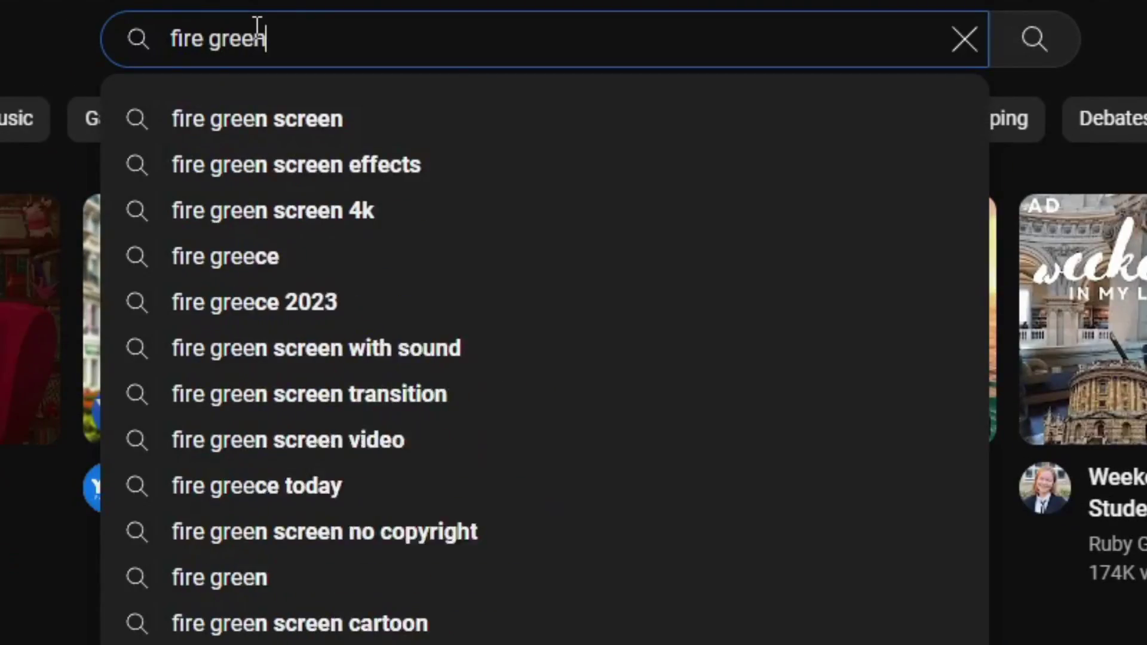
key("Return")
scroll(296, 99, "down", 10)
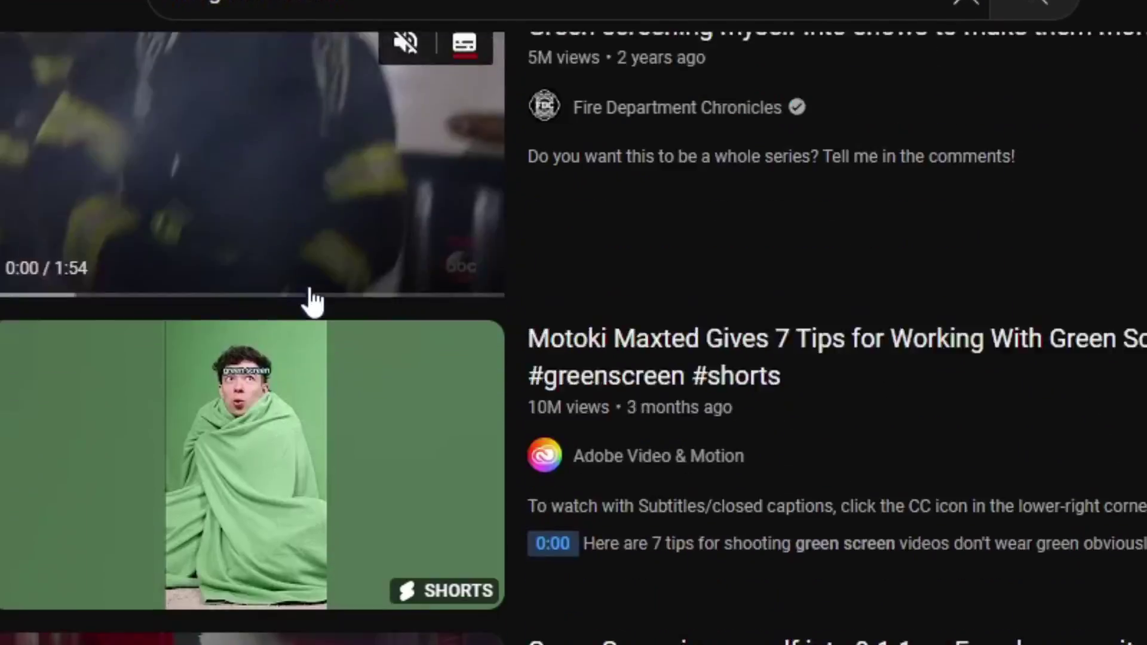
Step: Switch to CapCut, place the fire green screen clip above the living room clip, and key out its green with chroma key strength 50
scroll(451, 578, "down", 5)
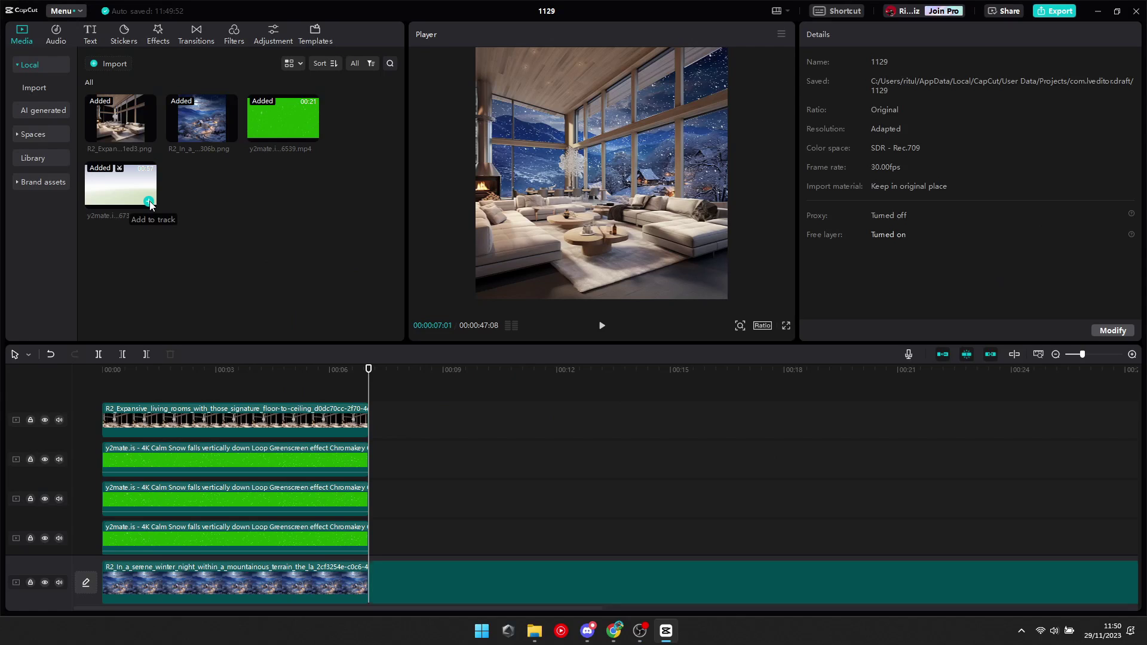
left_click(149, 201)
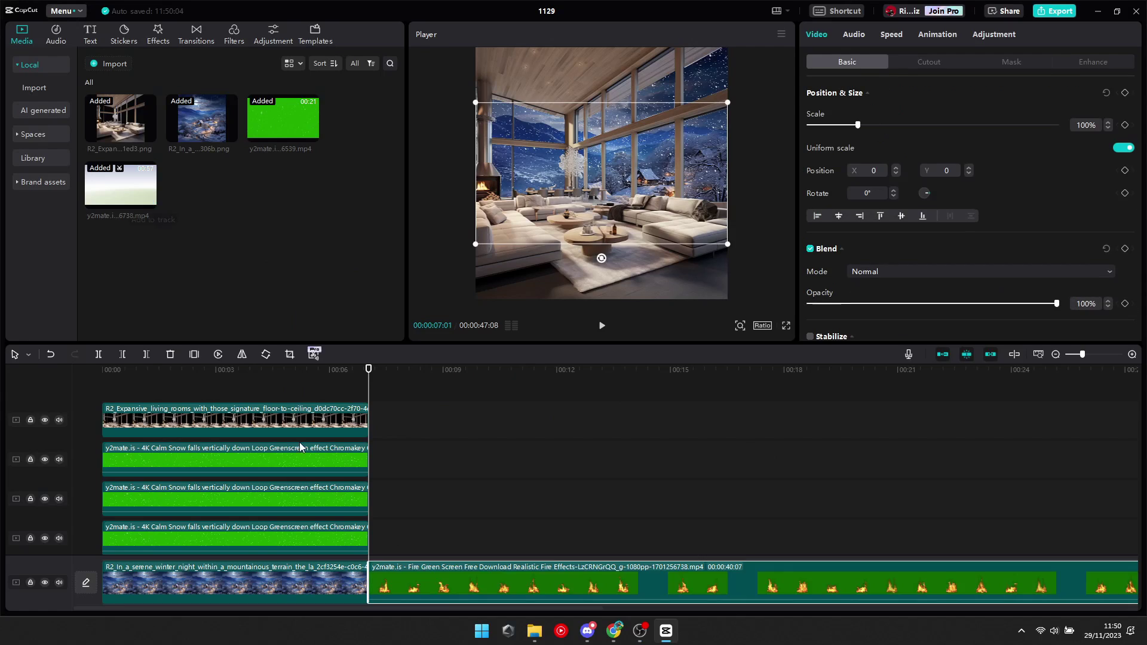
left_click(918, 61)
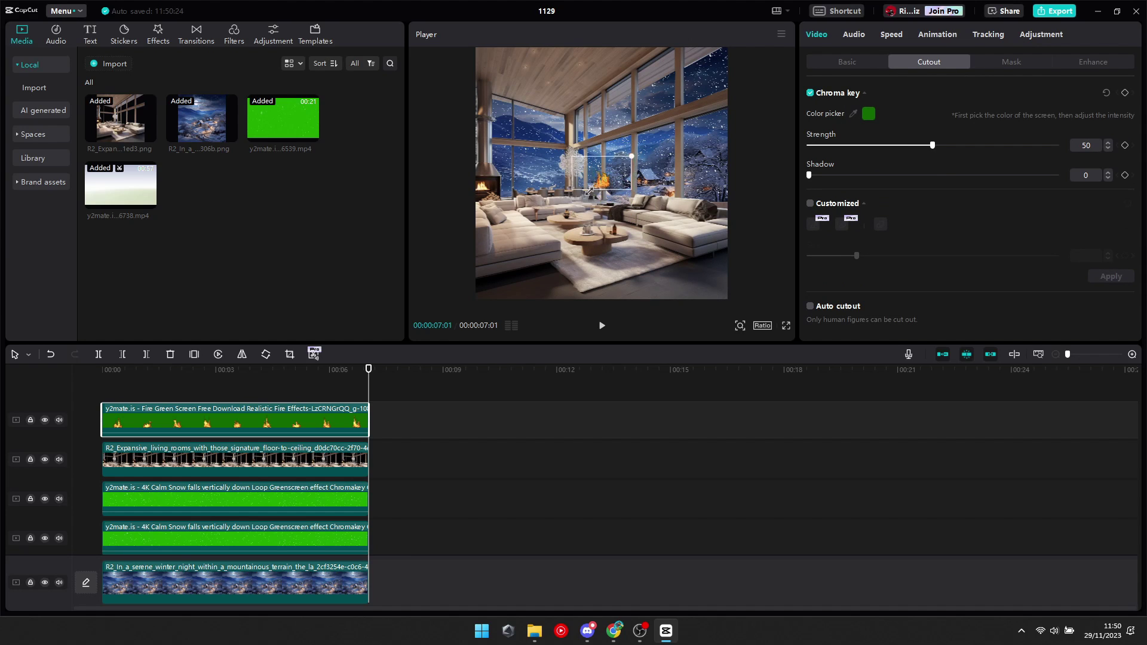
left_click(199, 395)
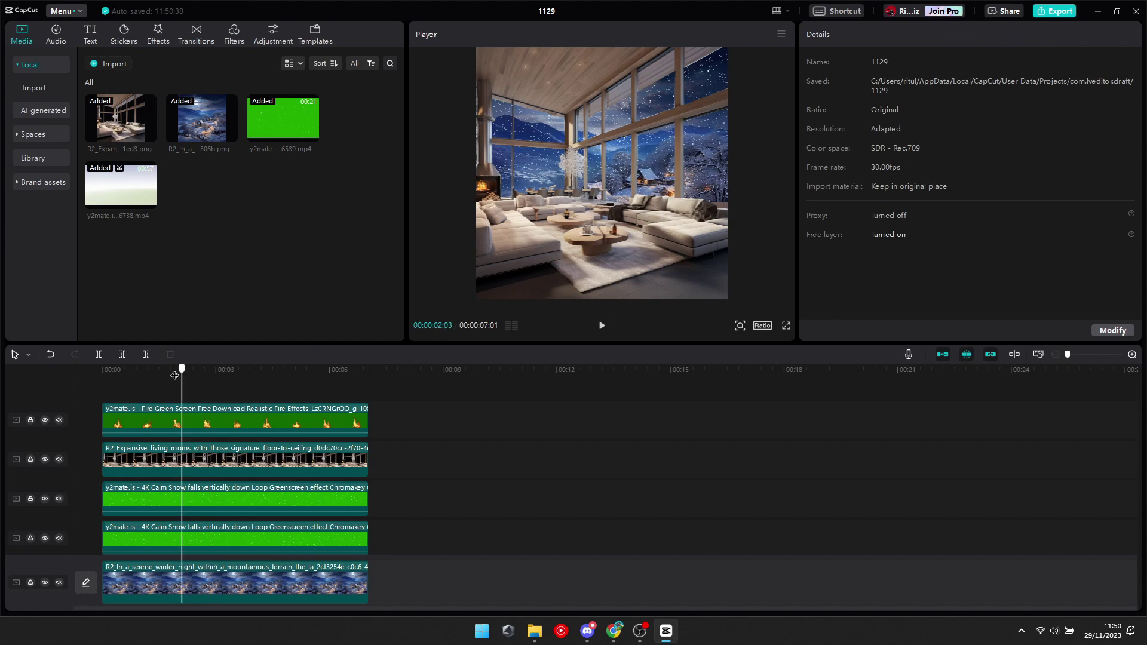
Step: Return the playhead to the start and combine all timeline clips into one compound clip
left_click_drag(174, 375, 102, 375)
key("ctrl+a")
right_click(262, 420)
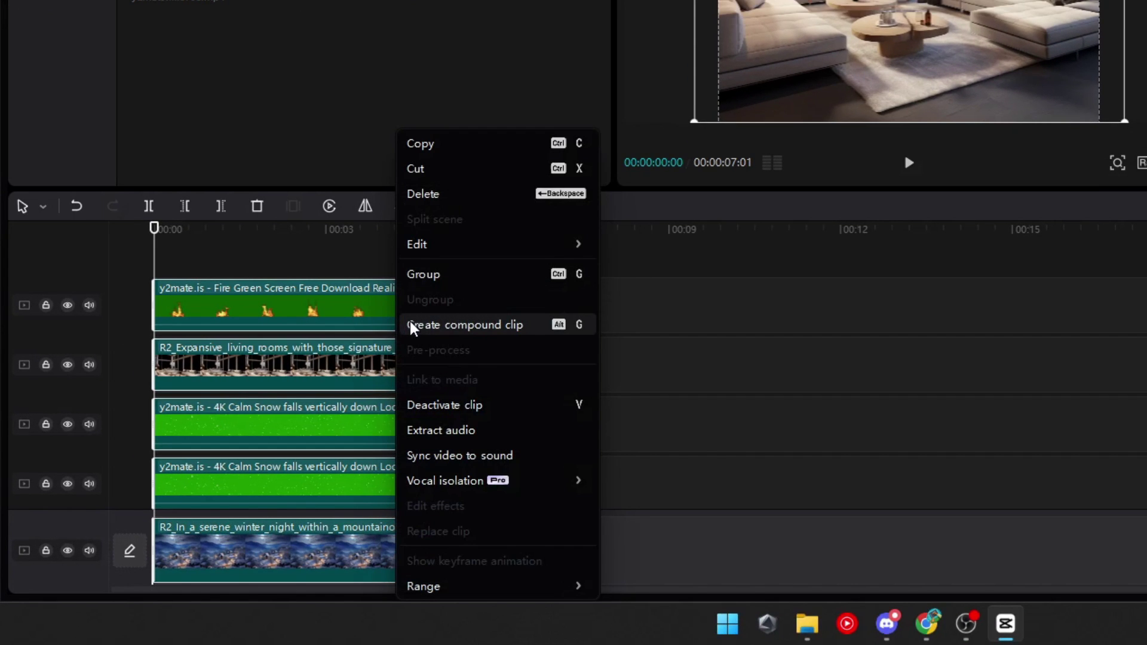
left_click(466, 324)
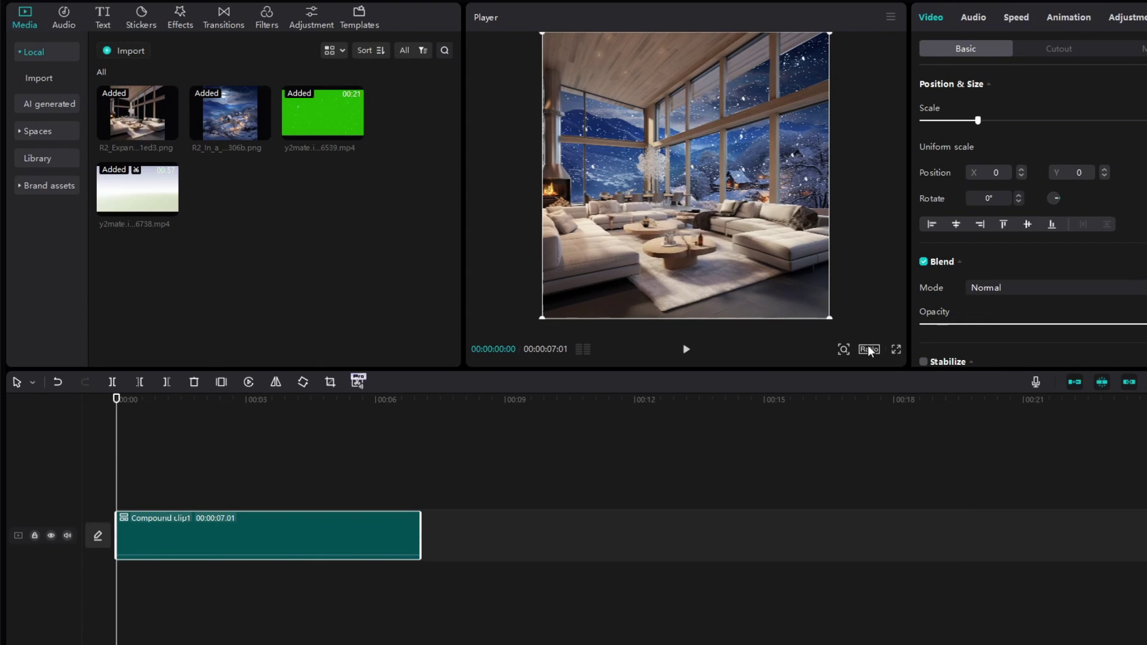
Step: Set the project's aspect ratio to 9:16 and scale the compound clip to 178% so it fills the vertical frame
left_click(868, 349)
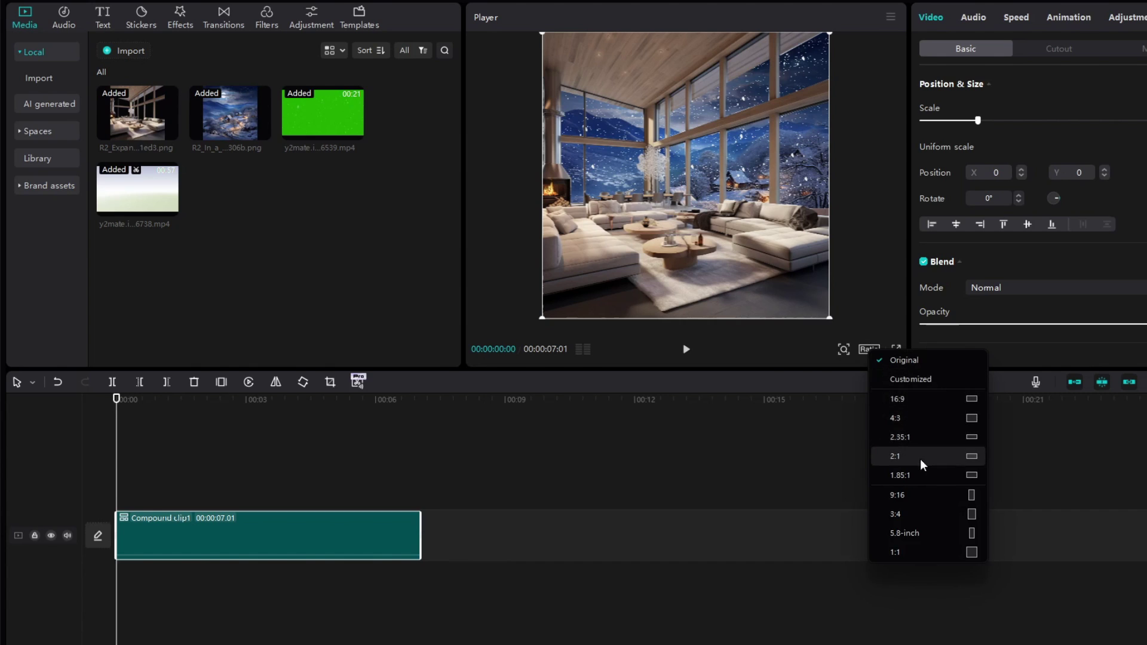
left_click(906, 493)
left_click(191, 425)
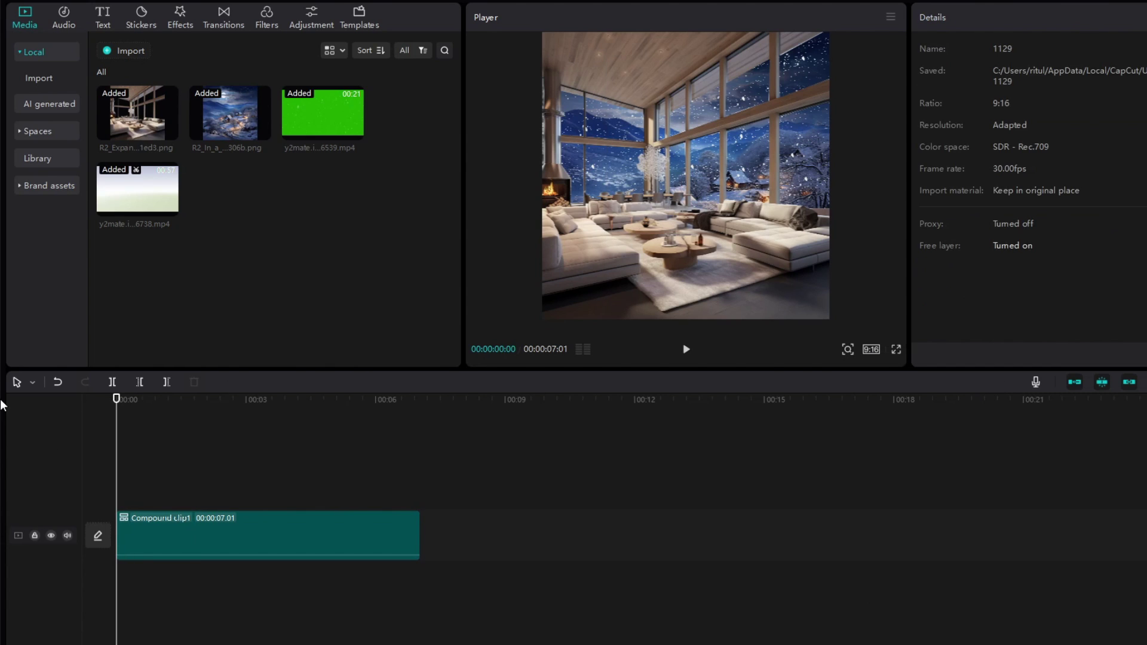
left_click(177, 526)
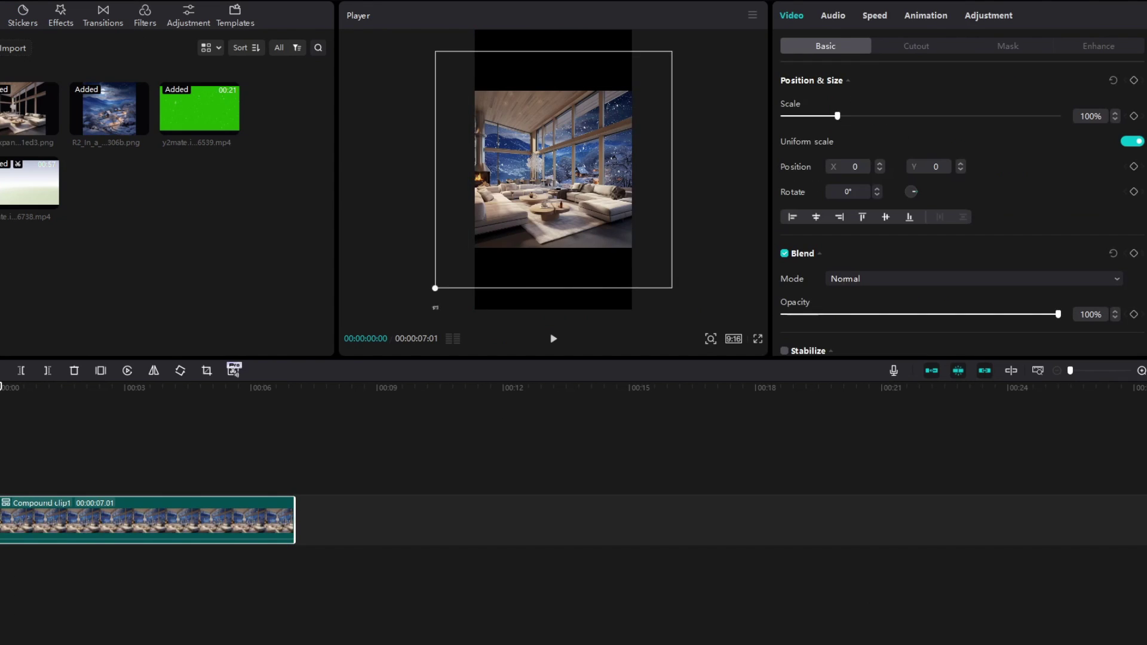
scroll(590, 235, "up", 4)
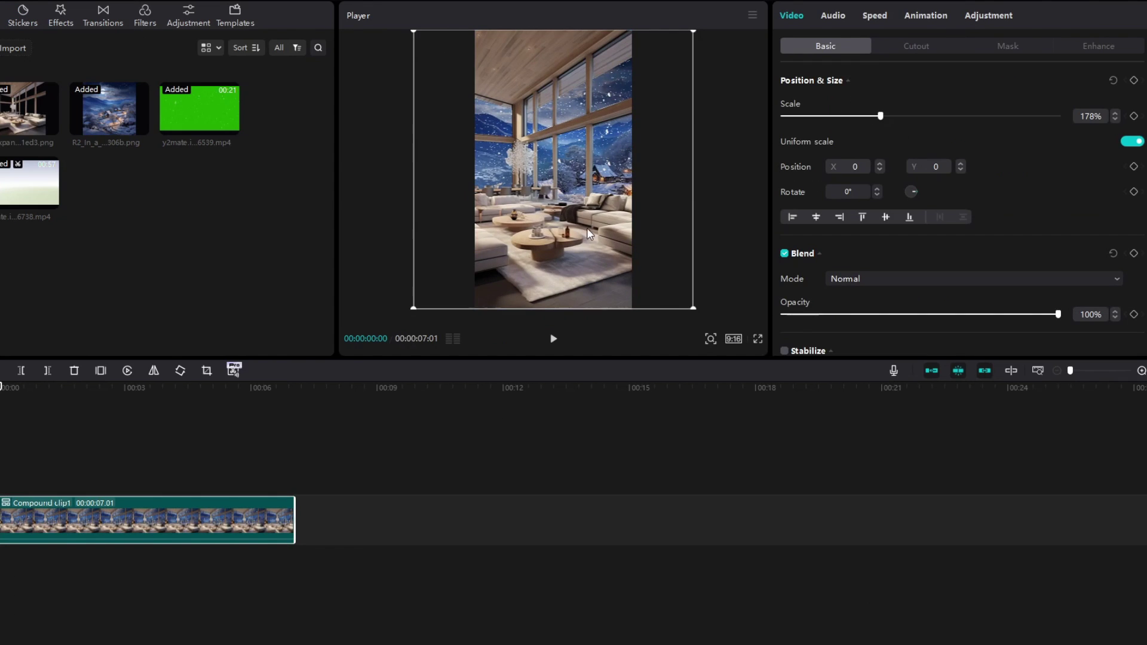
Step: Keyframe a horizontal pan of the compound clip from position X 843 at the start to X -843 at 00:00:07:01
left_click_drag(528, 214, 577, 212)
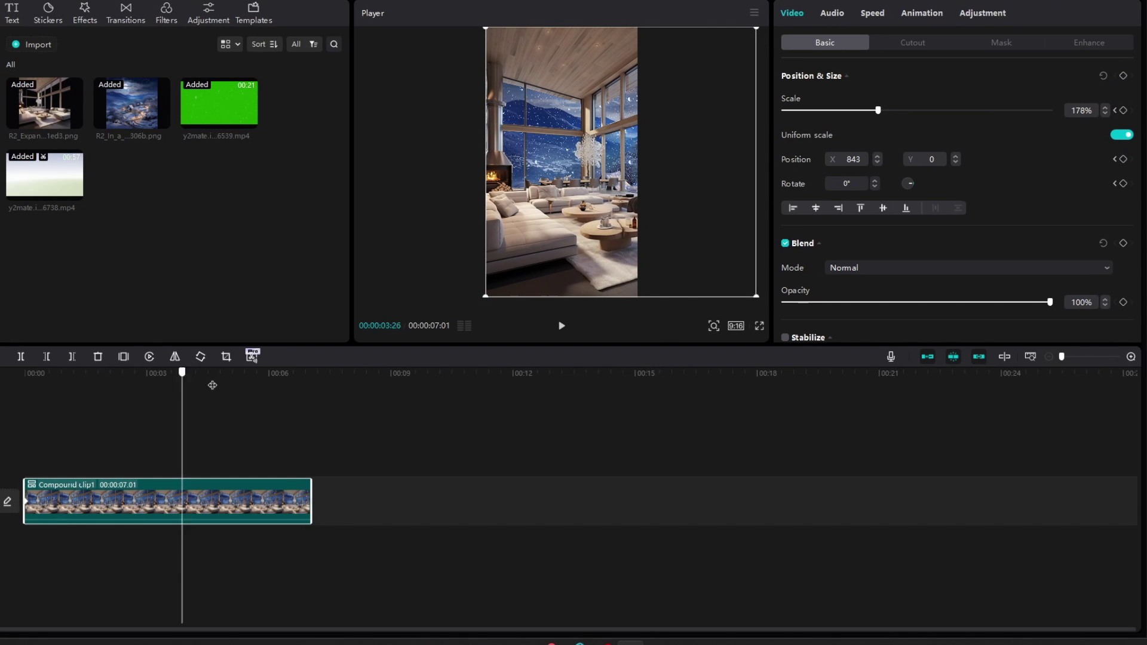
left_click_drag(629, 230, 525, 229)
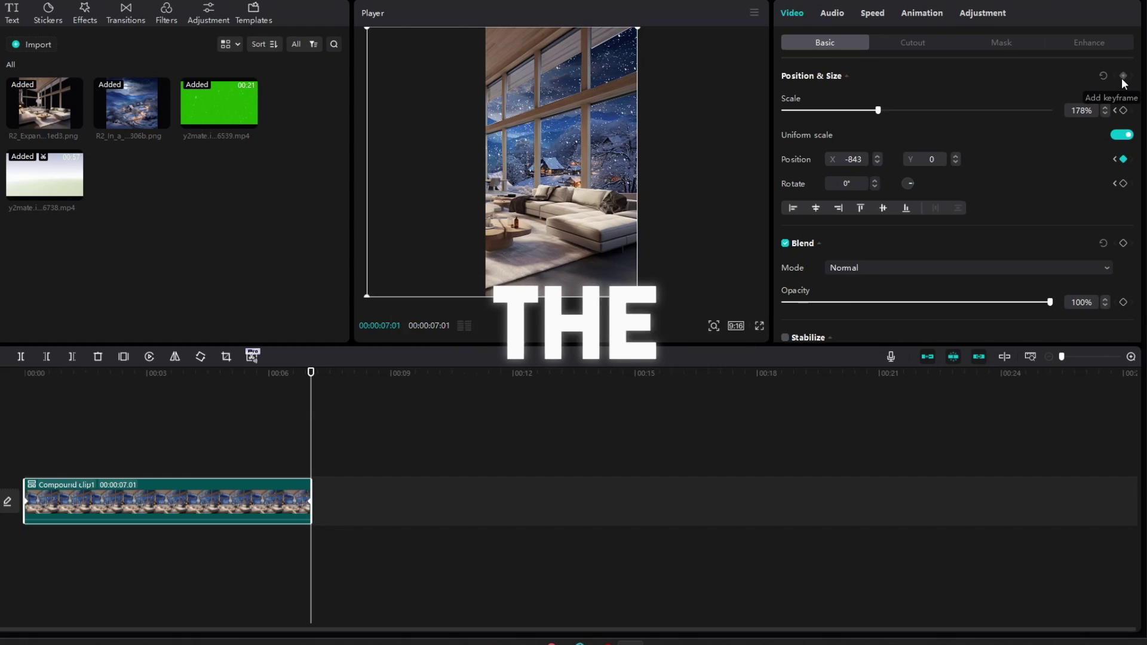